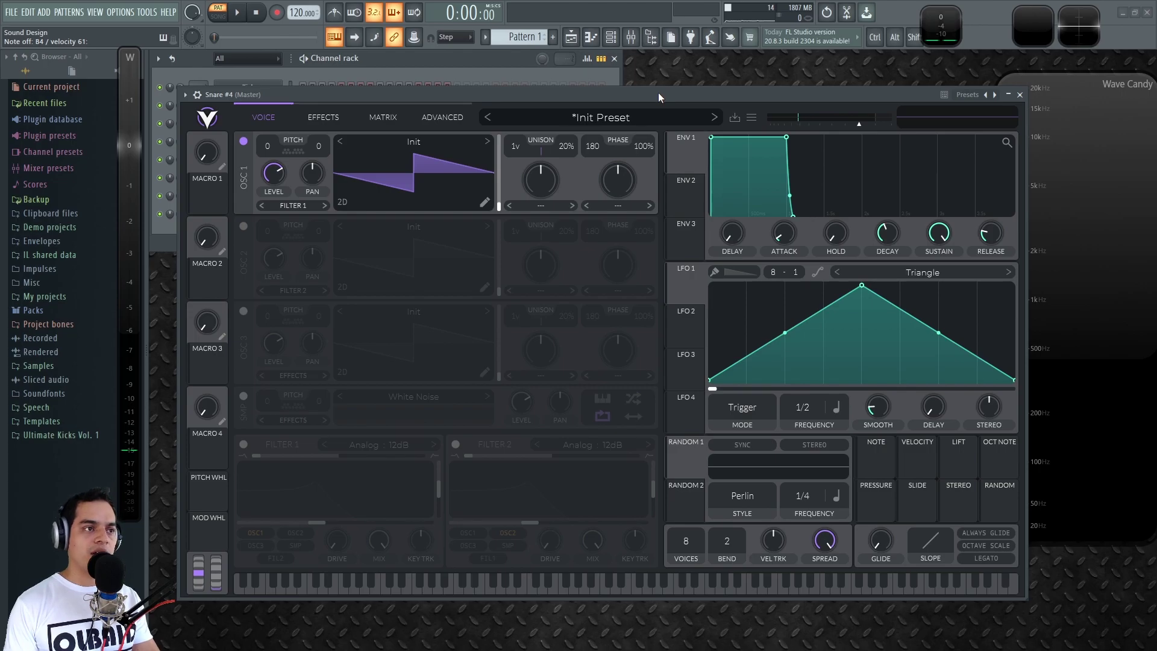
- Initialize the preset and replace oscillator 1 with the White Noise sampler as the active sound source
{"action": "left_click", "coordinate": [751, 117]}
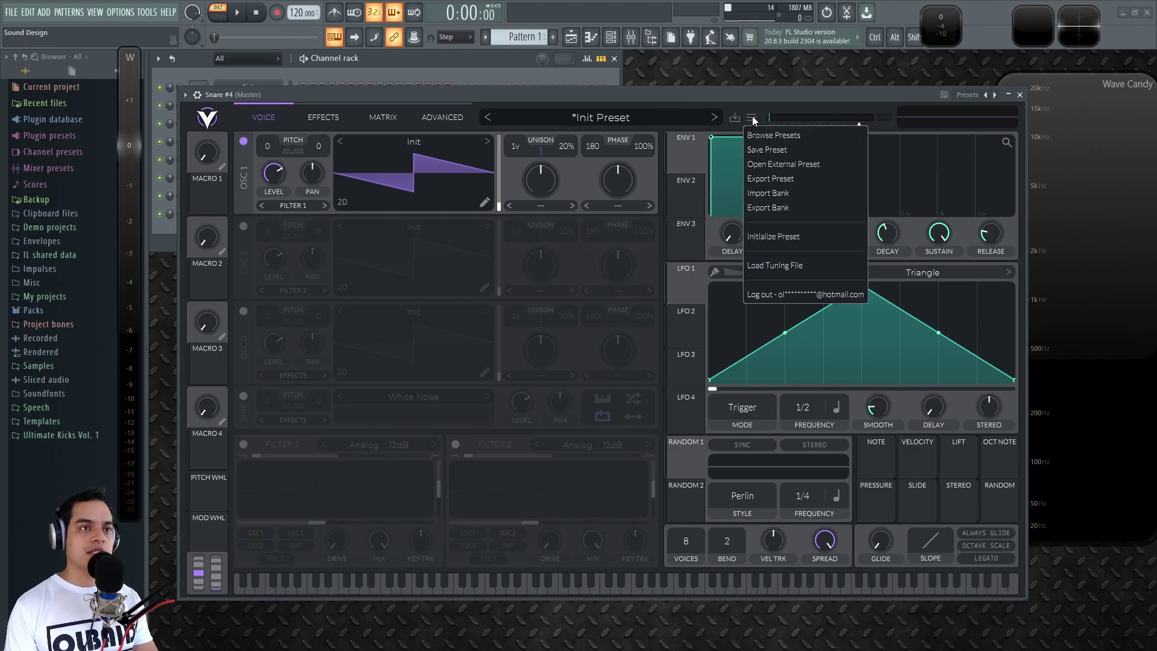
{"action": "left_click", "coordinate": [780, 235]}
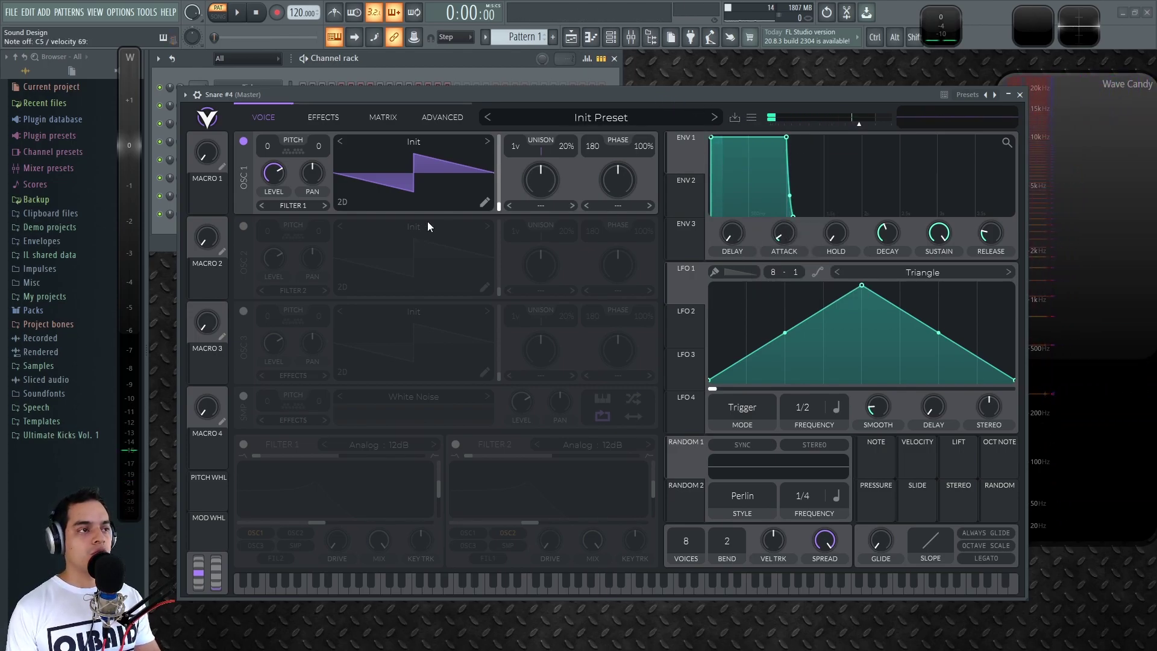
{"action": "left_click", "coordinate": [243, 142]}
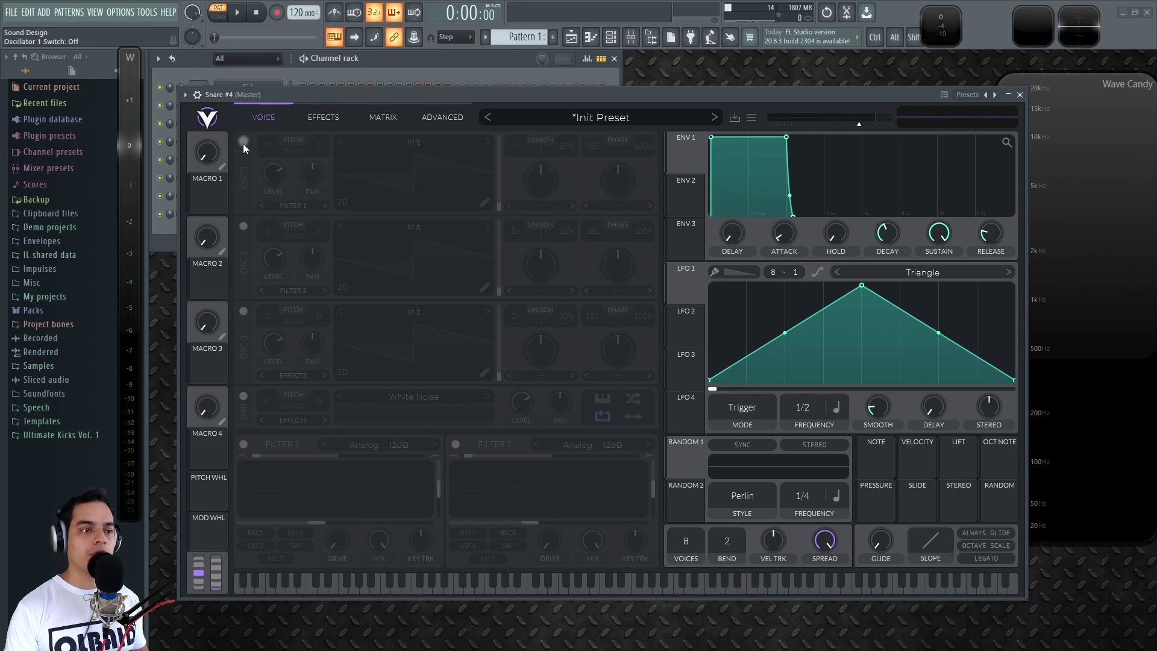
{"action": "left_click", "coordinate": [243, 396]}
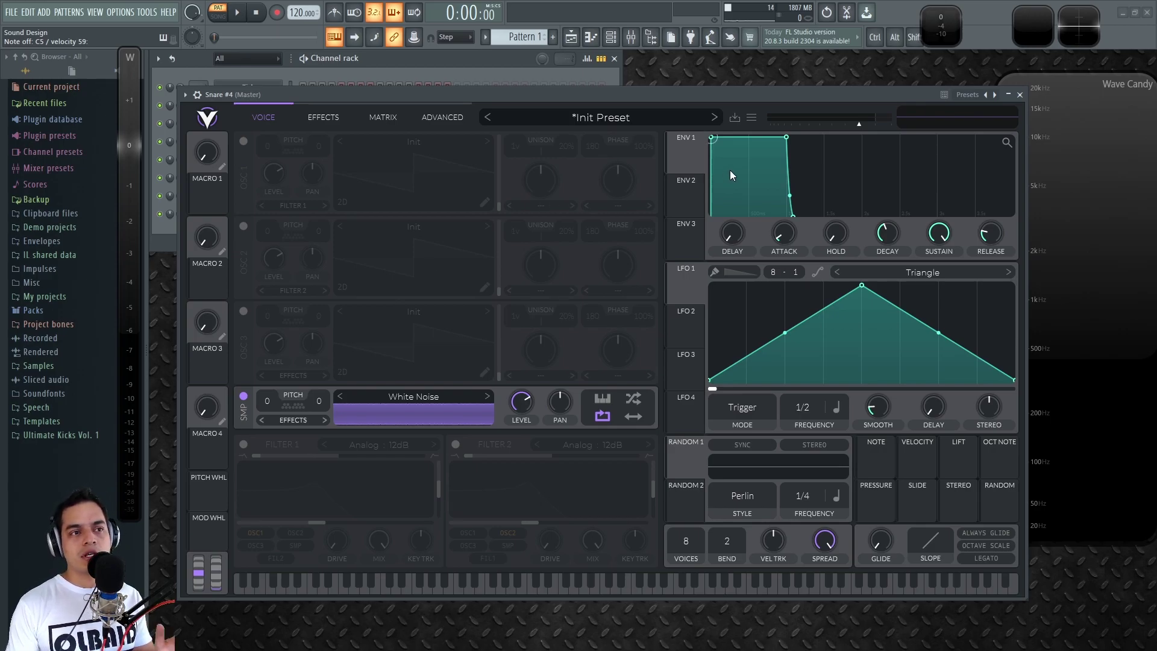
- Set envelope 1's sustain to 0 and give it a very short, steeply falling decay
{"action": "left_click_drag", "start_coordinate": [936, 235], "coordinate": [926, 363]}
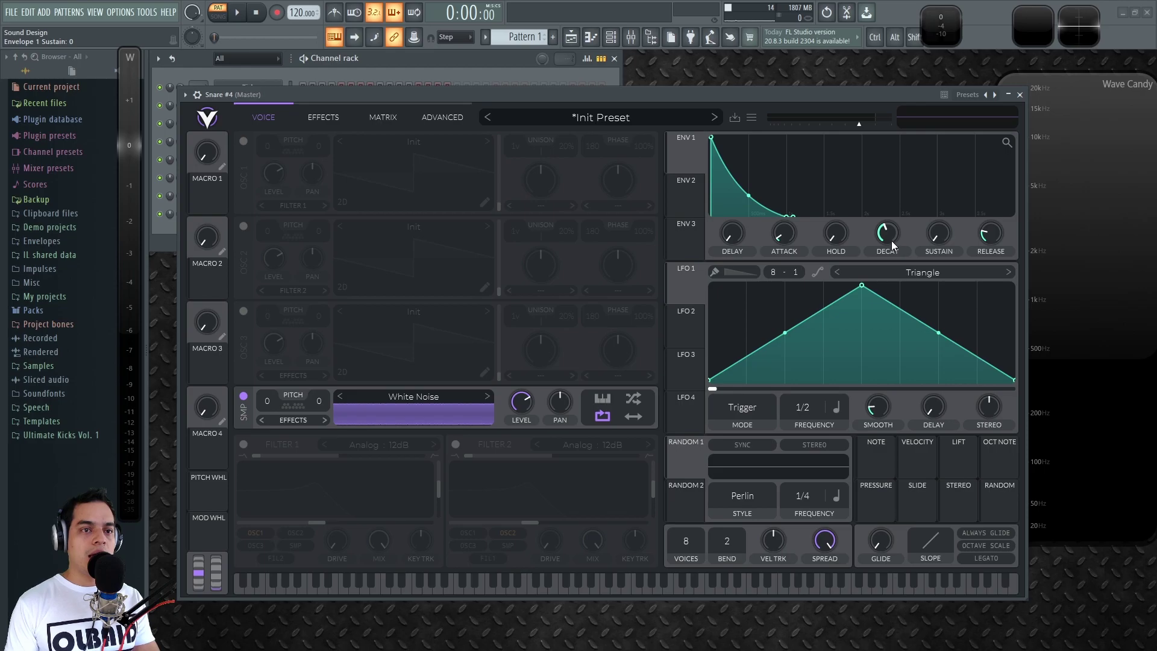
{"action": "mouse_move", "coordinate": [892, 241]}
{"action": "left_mouse_down"}
{"action": "mouse_move", "coordinate": [891, 266]}
{"action": "mouse_move", "coordinate": [895, 228]}
{"action": "left_mouse_up"}
{"action": "left_click_drag", "start_coordinate": [719, 197], "coordinate": [724, 251]}
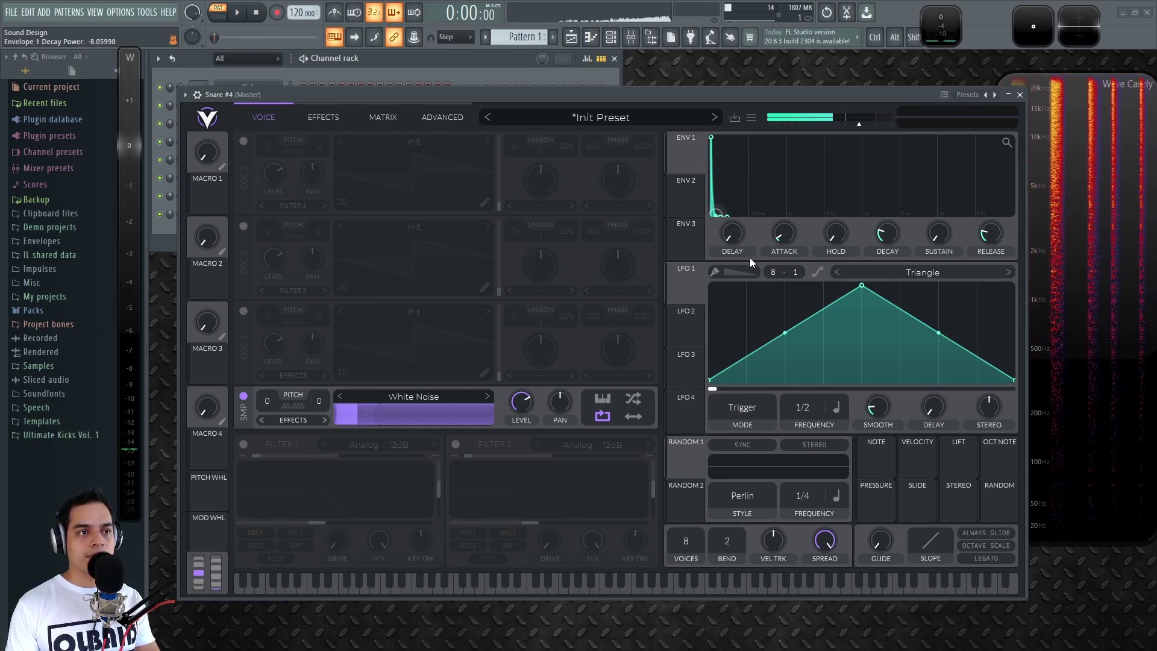
{"action": "mouse_move", "coordinate": [717, 212]}
{"action": "left_mouse_down"}
{"action": "mouse_move", "coordinate": [731, 159]}
{"action": "mouse_move", "coordinate": [714, 234]}
{"action": "left_mouse_up"}
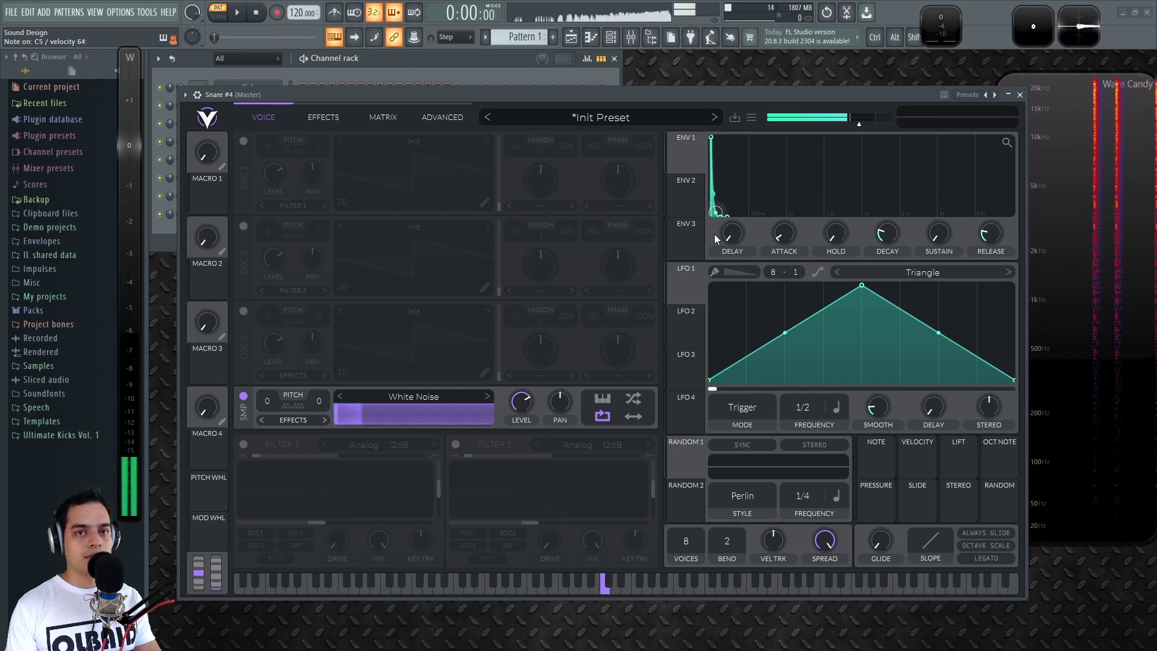
- Try a bulging decay curve on envelope 1 together with longer decay times
{"action": "left_click_drag", "start_coordinate": [714, 234], "coordinate": [722, 147]}
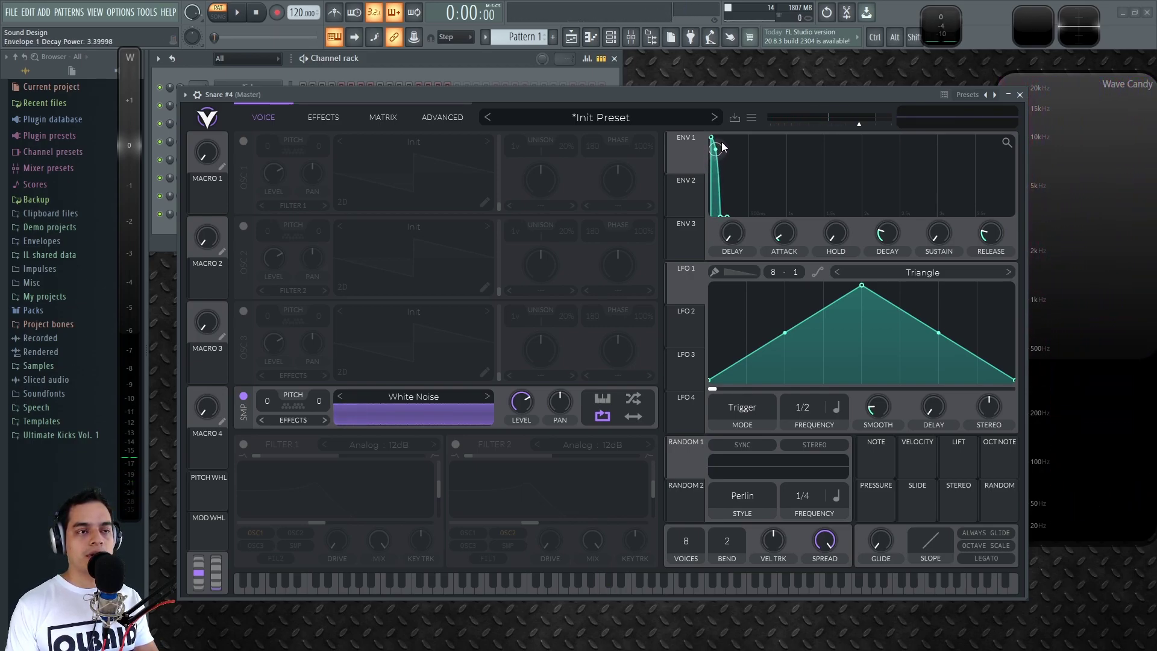
{"action": "mouse_move", "coordinate": [886, 237]}
{"action": "scroll", "coordinate": [886, 237], "scroll_direction": "up", "scroll_amount": 1}
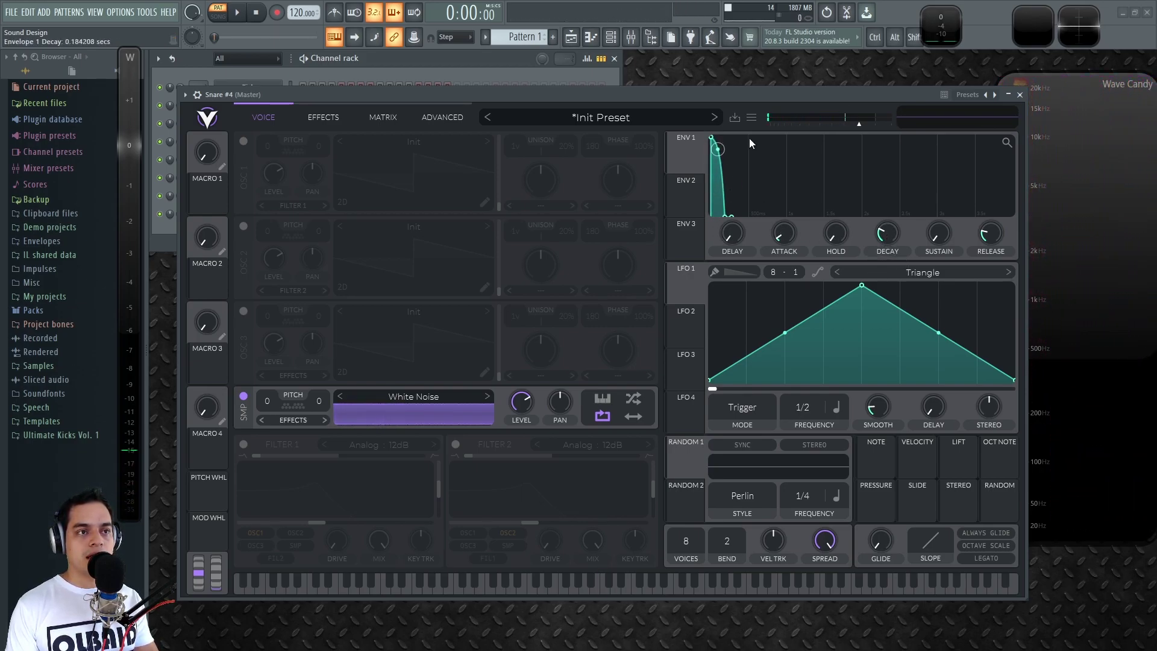
{"action": "left_click_drag", "start_coordinate": [721, 171], "coordinate": [720, 178]}
{"action": "left_click_drag", "start_coordinate": [880, 240], "coordinate": [889, 233]}
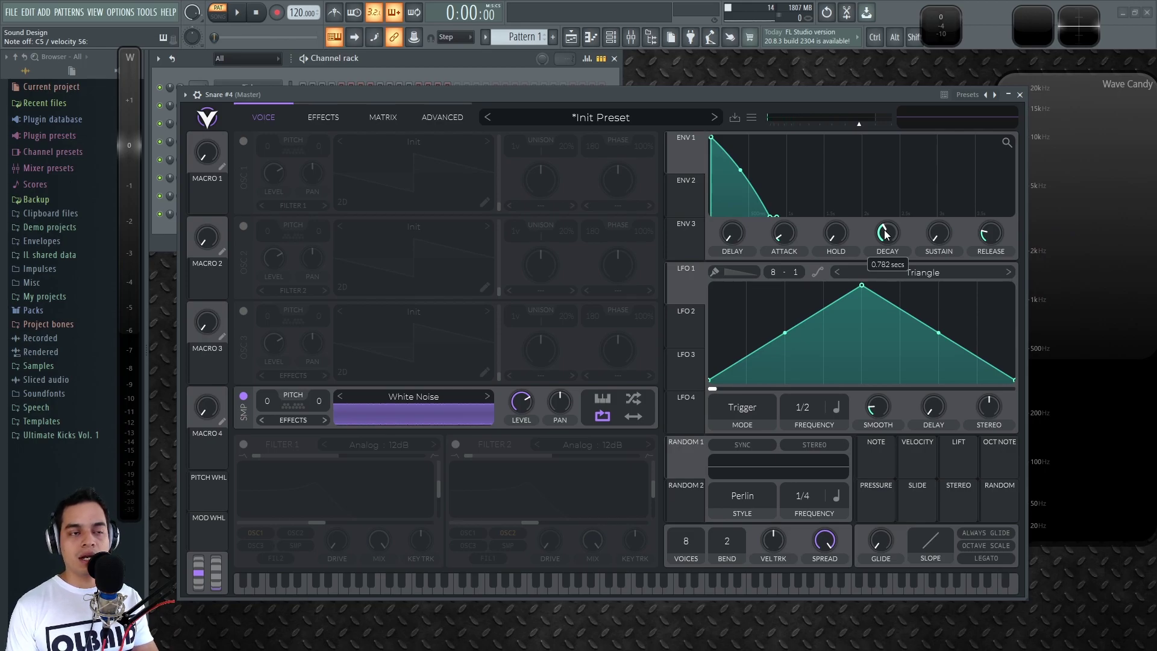
- Shorten envelope 1's decay to about 0.147 seconds with a steeply falling curve
{"action": "left_click_drag", "start_coordinate": [887, 235], "coordinate": [888, 254]}
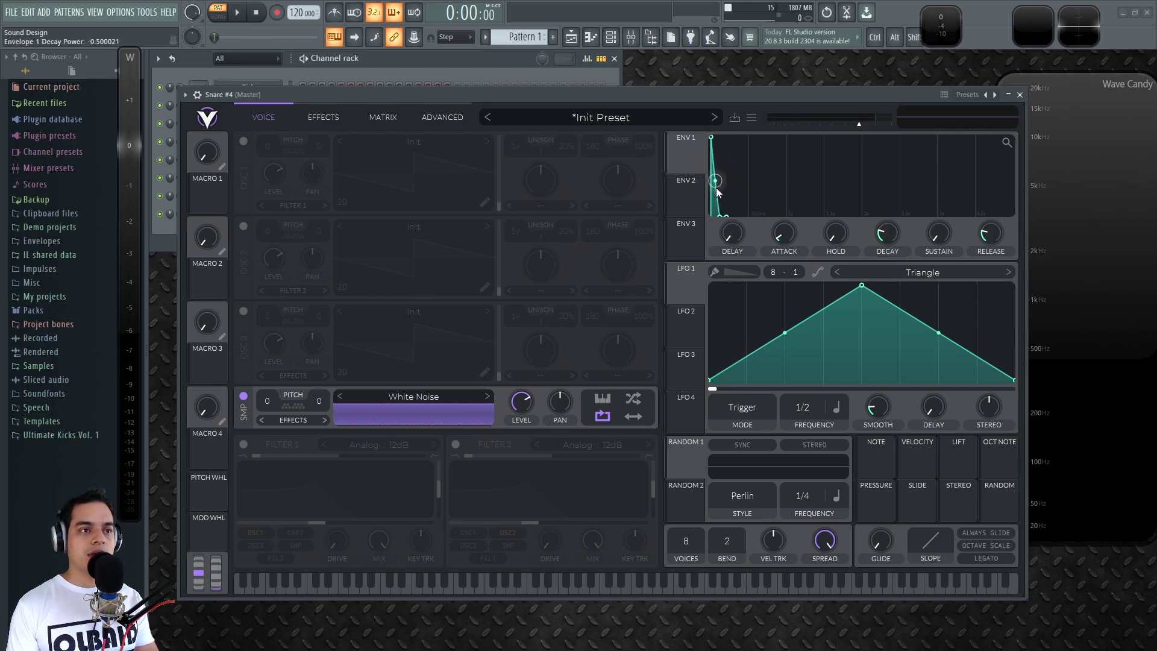
{"action": "left_click_drag", "start_coordinate": [891, 236], "coordinate": [892, 235]}
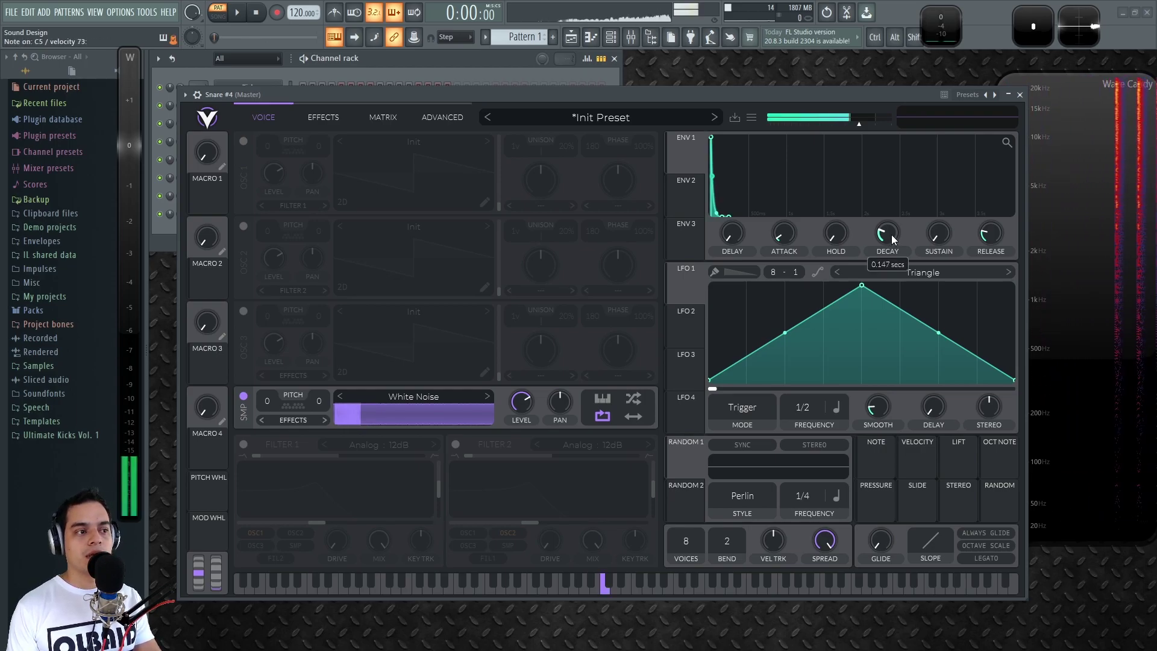
- Enable filter 1 and route the White Noise sampler into it
{"action": "left_click", "coordinate": [243, 445]}
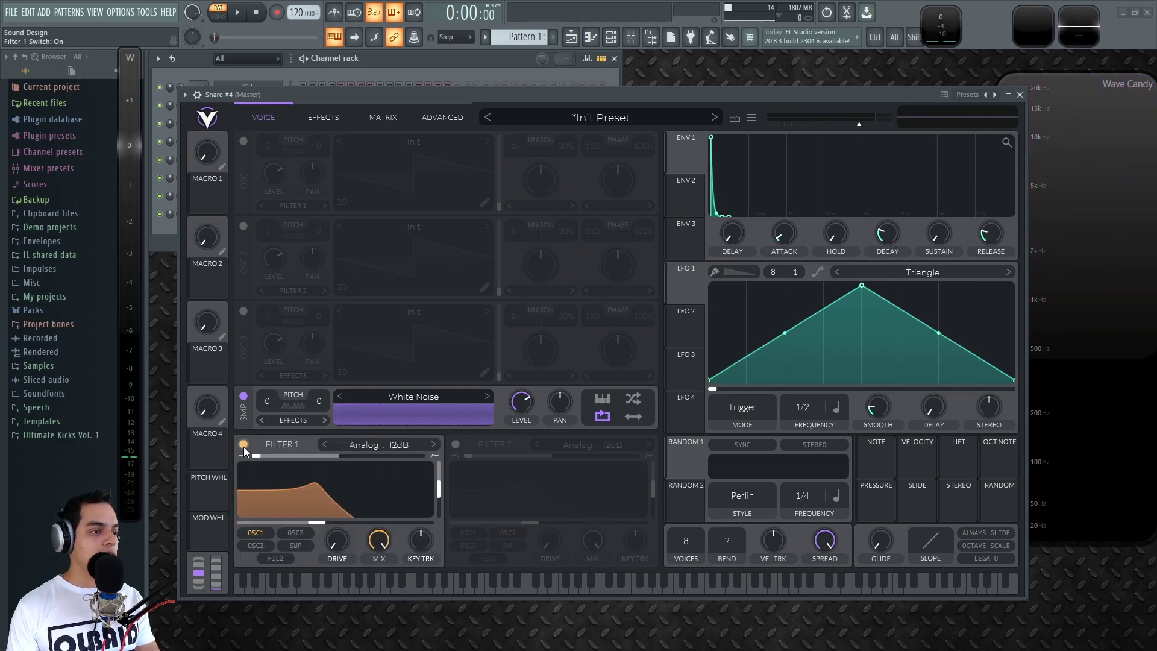
{"action": "left_click", "coordinate": [300, 421]}
{"action": "left_click", "coordinate": [287, 440]}
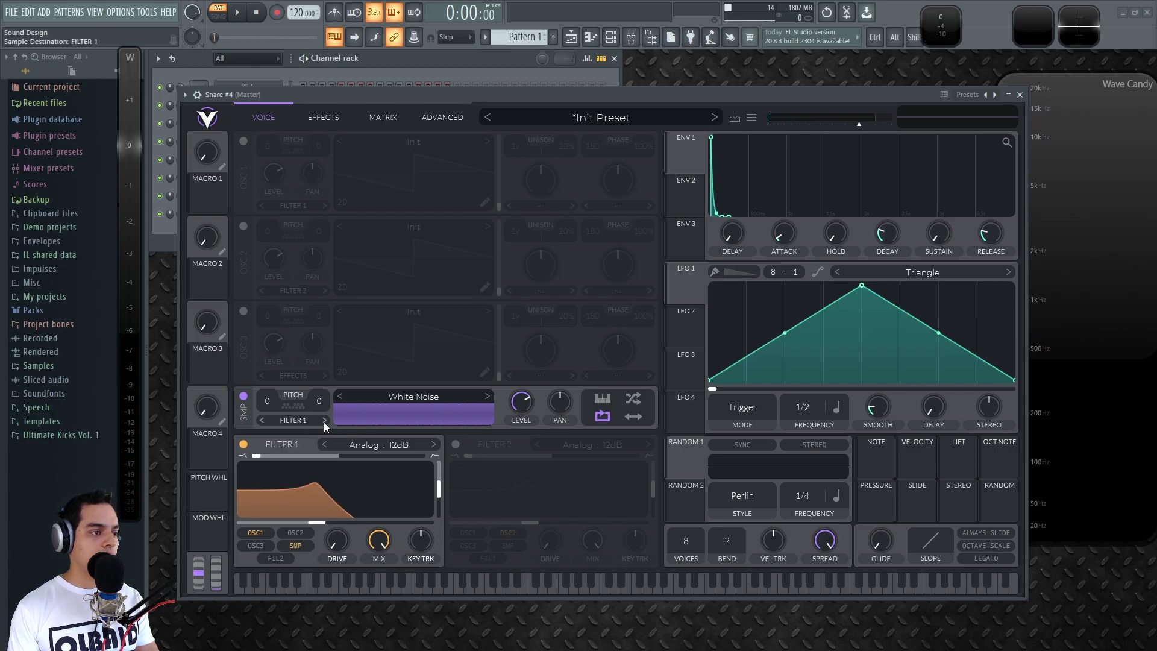
- Set filter 1's type to Comb with the Band Spread Comb style
{"action": "left_click", "coordinate": [388, 446]}
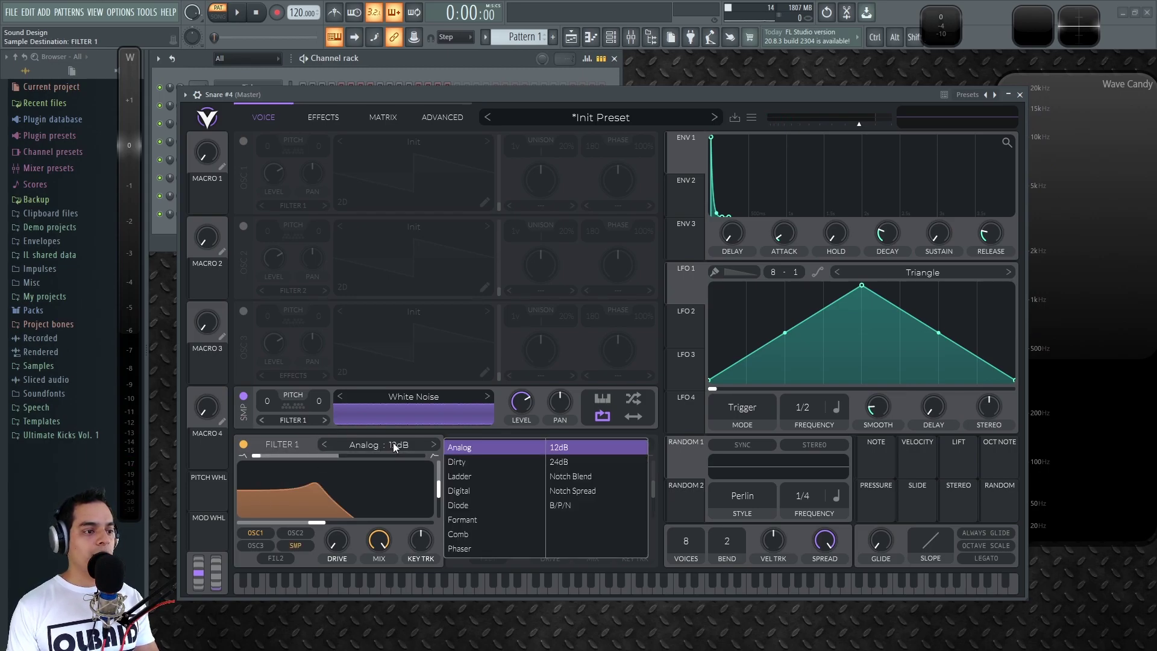
{"action": "left_click", "coordinate": [489, 536]}
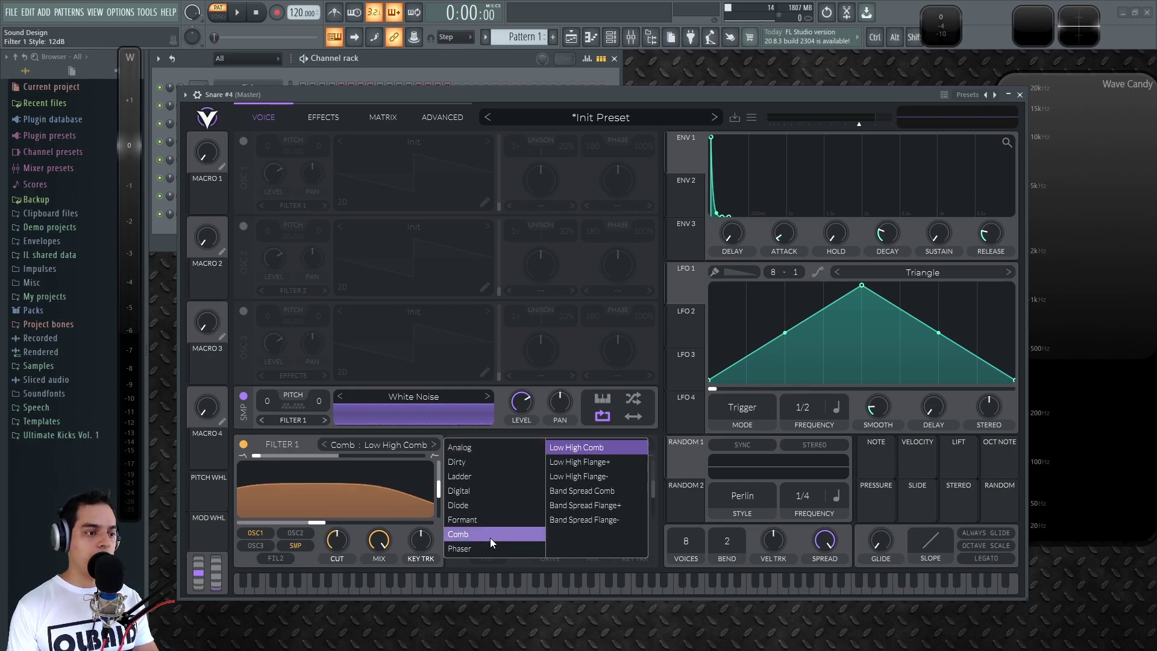
{"action": "left_click", "coordinate": [477, 547]}
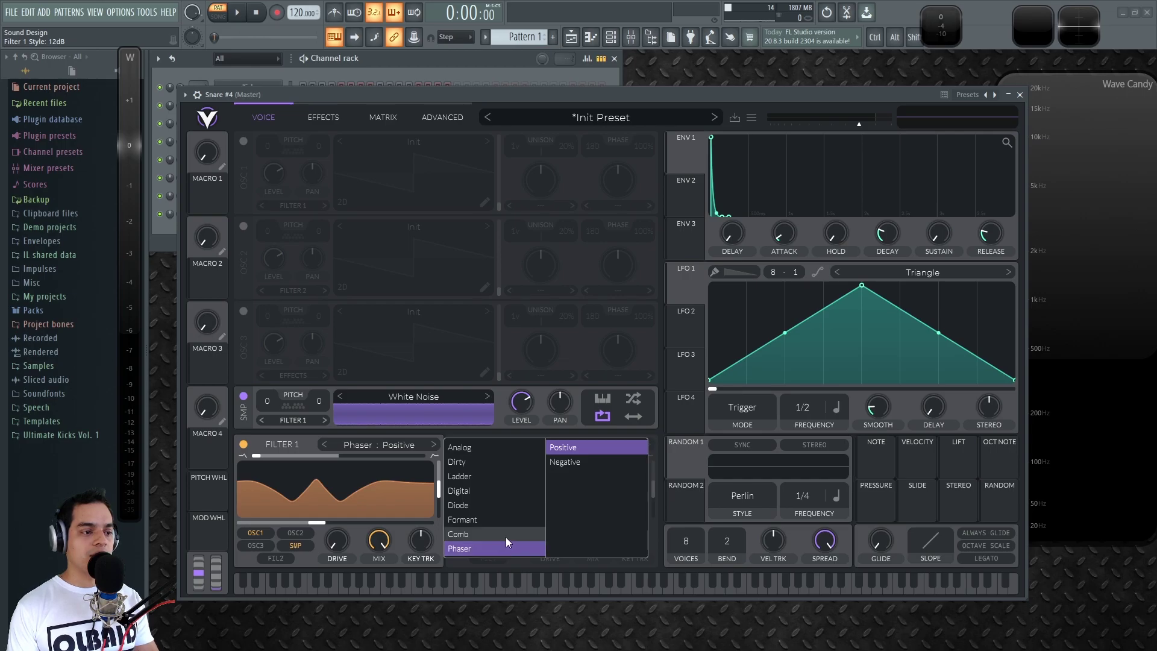
{"action": "left_click", "coordinate": [506, 535]}
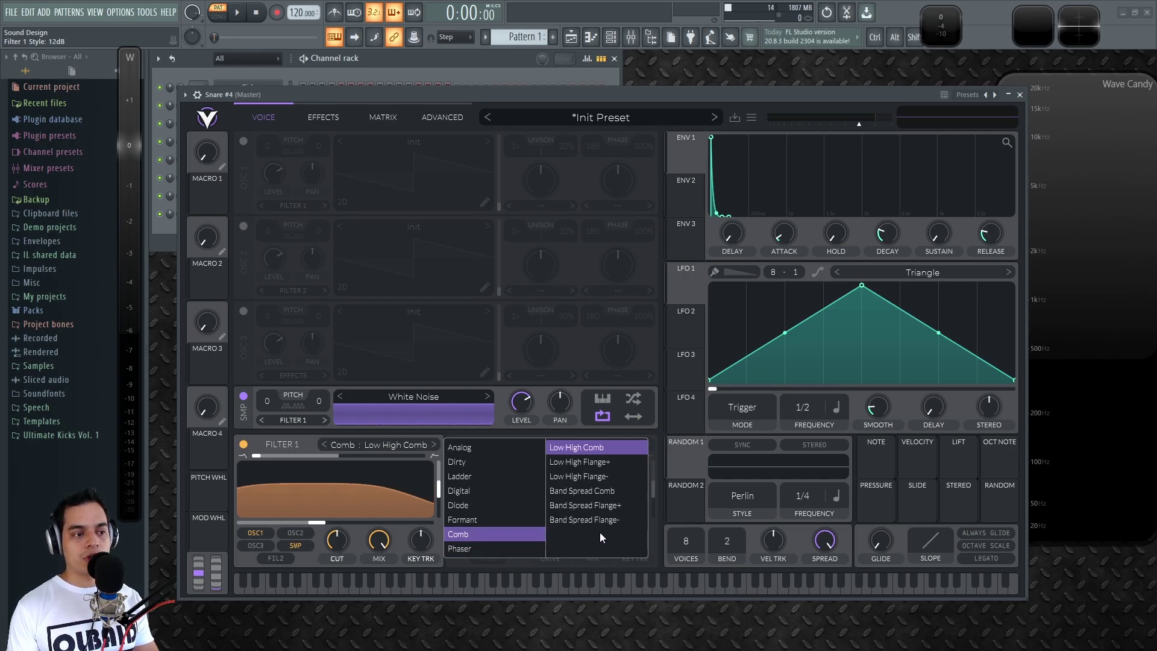
{"action": "left_click", "coordinate": [598, 490]}
- Raise filter 1's resonance to maximum and shape the comb with a higher blend and cutoff
{"action": "left_click_drag", "start_coordinate": [438, 491], "coordinate": [445, 453]}
{"action": "mouse_move", "coordinate": [316, 522]}
{"action": "left_mouse_down"}
{"action": "mouse_move", "coordinate": [355, 525]}
{"action": "mouse_move", "coordinate": [290, 523]}
{"action": "mouse_move", "coordinate": [304, 523]}
{"action": "left_mouse_up"}
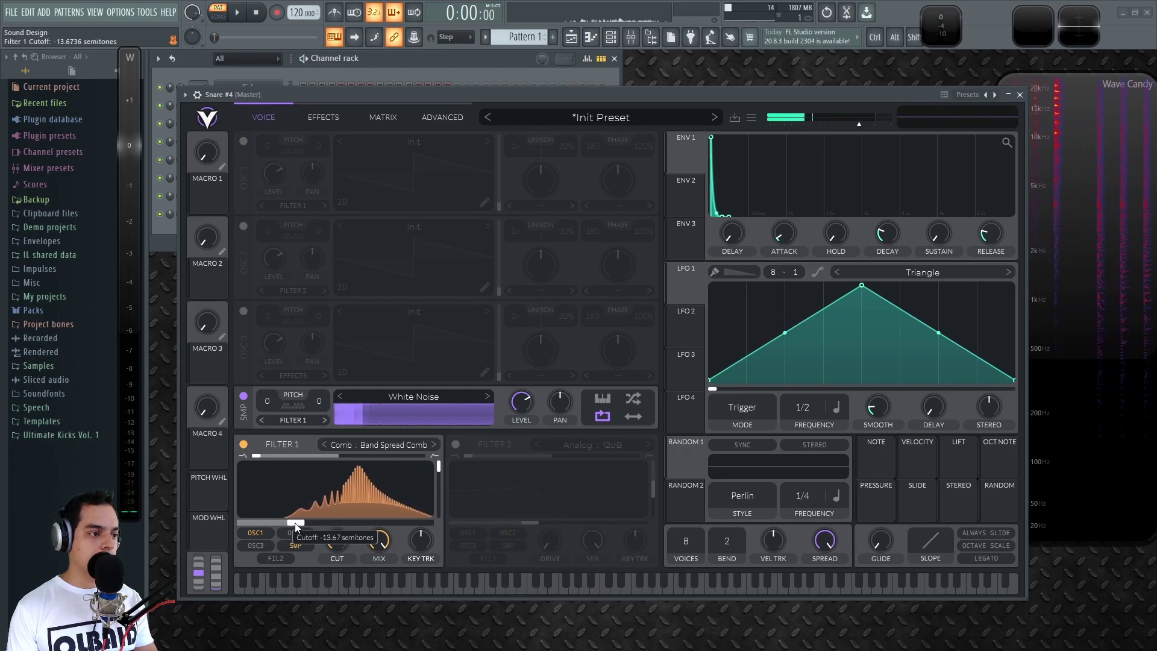
{"action": "left_click_drag", "start_coordinate": [263, 454], "coordinate": [407, 457]}
{"action": "left_click_drag", "start_coordinate": [306, 523], "coordinate": [331, 523]}
- Lengthen envelope 1's decay to about 0.71 seconds and raise the sampler level to maximum
{"action": "left_click_drag", "start_coordinate": [871, 238], "coordinate": [870, 218]}
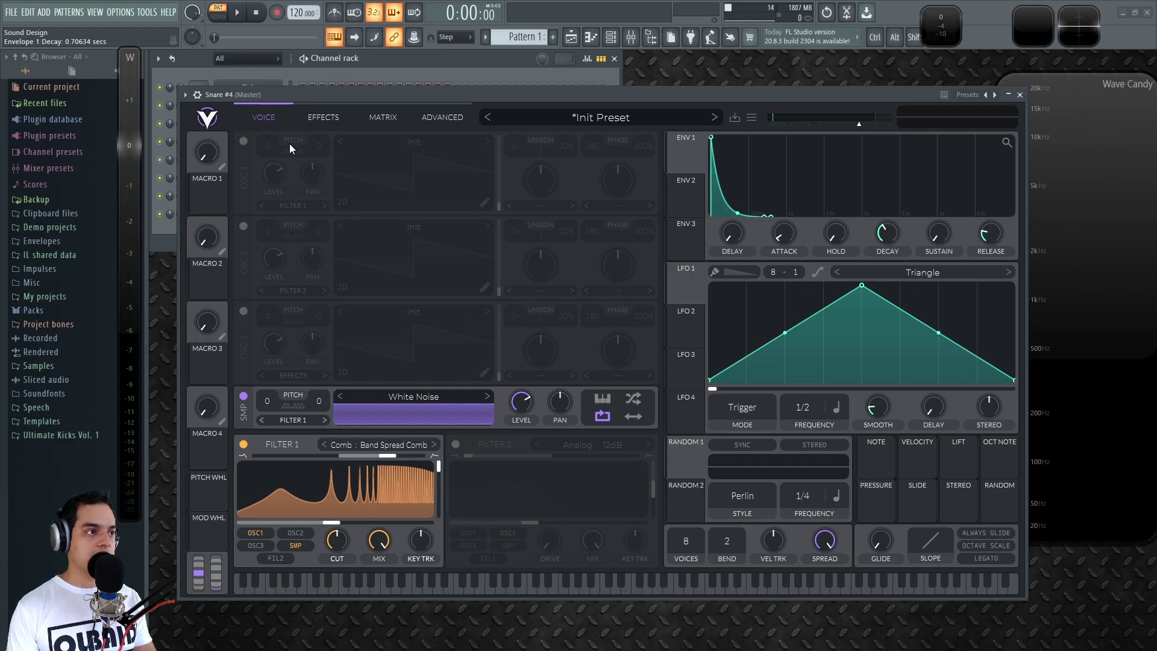
{"action": "left_click_drag", "start_coordinate": [523, 405], "coordinate": [528, 381]}
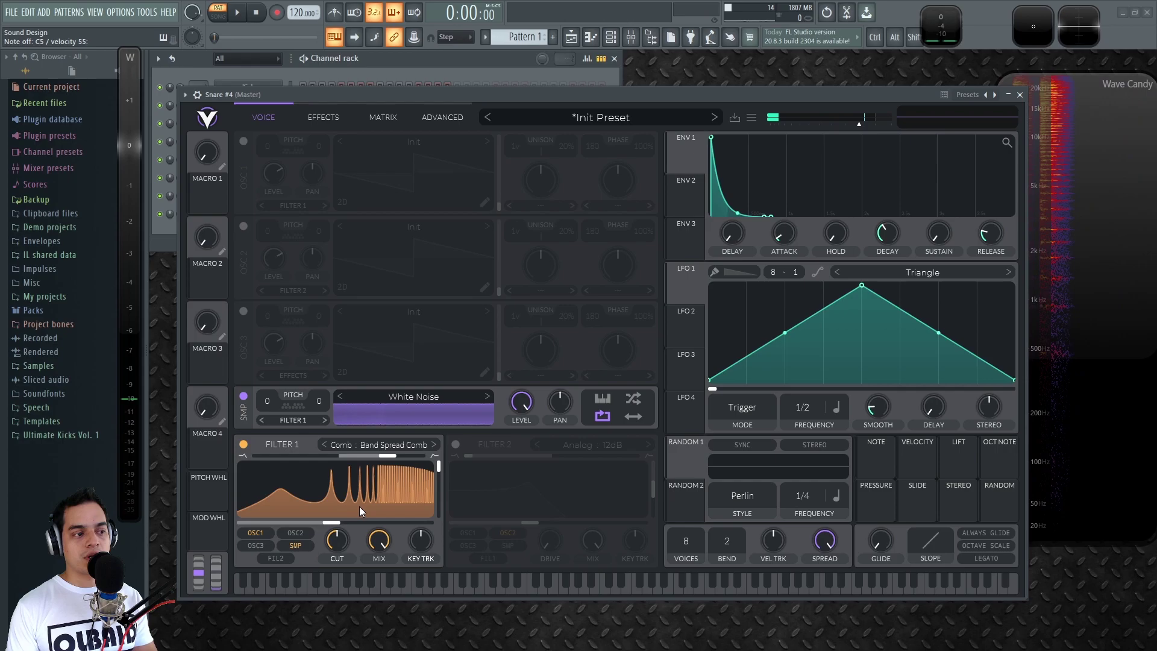
- Retune filter 1's comb by raising its cutoff and setting its blend to the middle
{"action": "mouse_move", "coordinate": [335, 526]}
{"action": "left_mouse_down"}
{"action": "mouse_move", "coordinate": [325, 523]}
{"action": "mouse_move", "coordinate": [357, 523]}
{"action": "mouse_move", "coordinate": [335, 525]}
{"action": "left_mouse_up"}
{"action": "left_click_drag", "start_coordinate": [388, 459], "coordinate": [254, 466]}
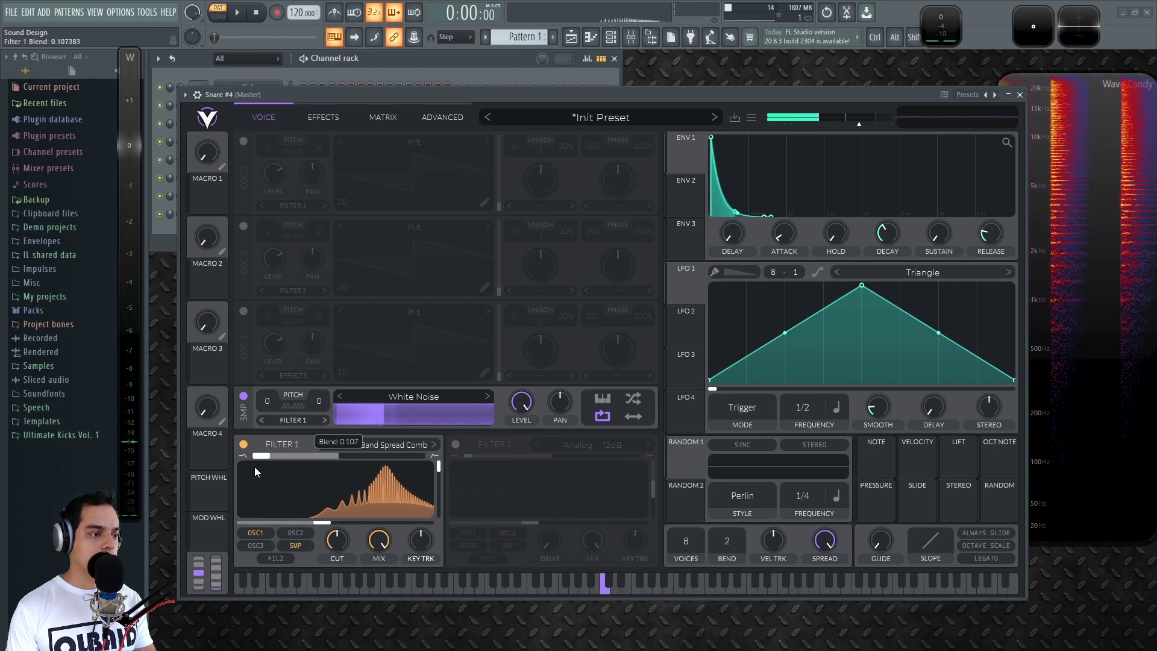
{"action": "left_click_drag", "start_coordinate": [329, 522], "coordinate": [350, 524]}
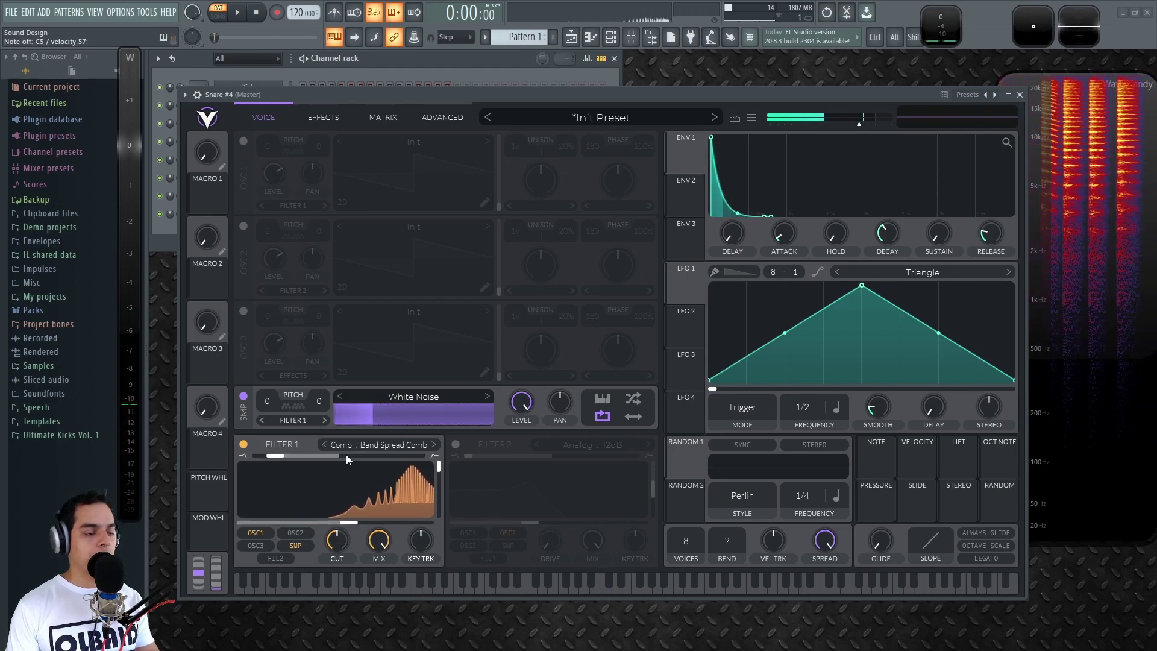
{"action": "left_click_drag", "start_coordinate": [280, 458], "coordinate": [340, 458]}
- Shorten envelope 1's decay to around 0.08 seconds and fine-tune it slightly longer
{"action": "left_click_drag", "start_coordinate": [888, 237], "coordinate": [890, 248]}
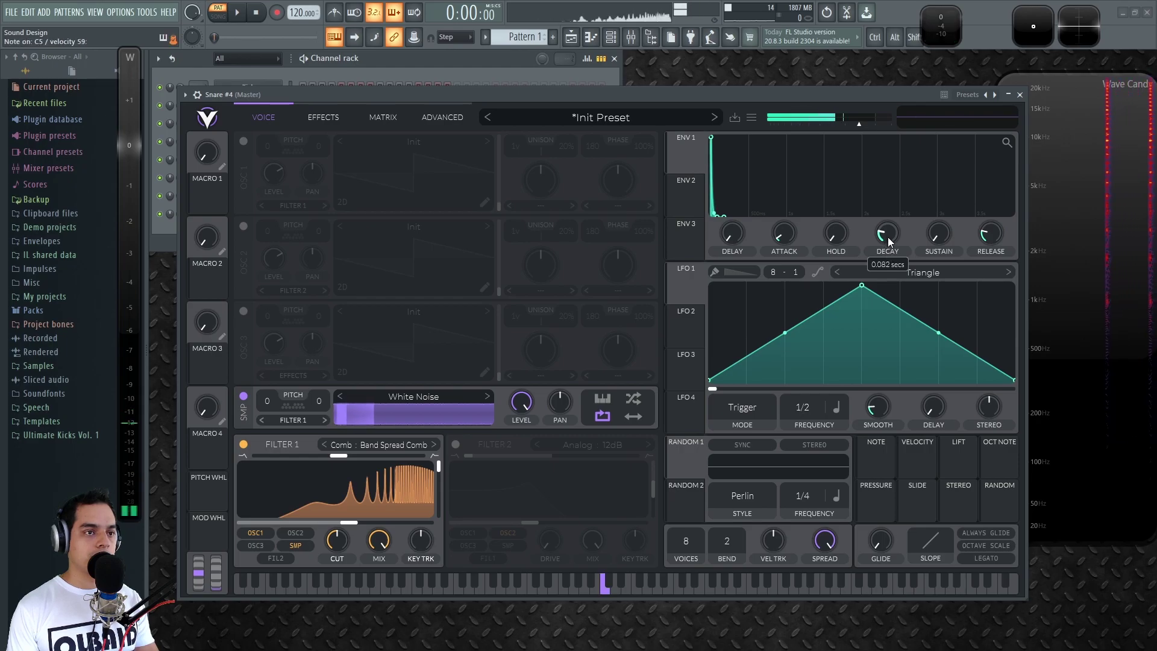
{"action": "left_click_drag", "start_coordinate": [891, 236], "coordinate": [883, 239]}
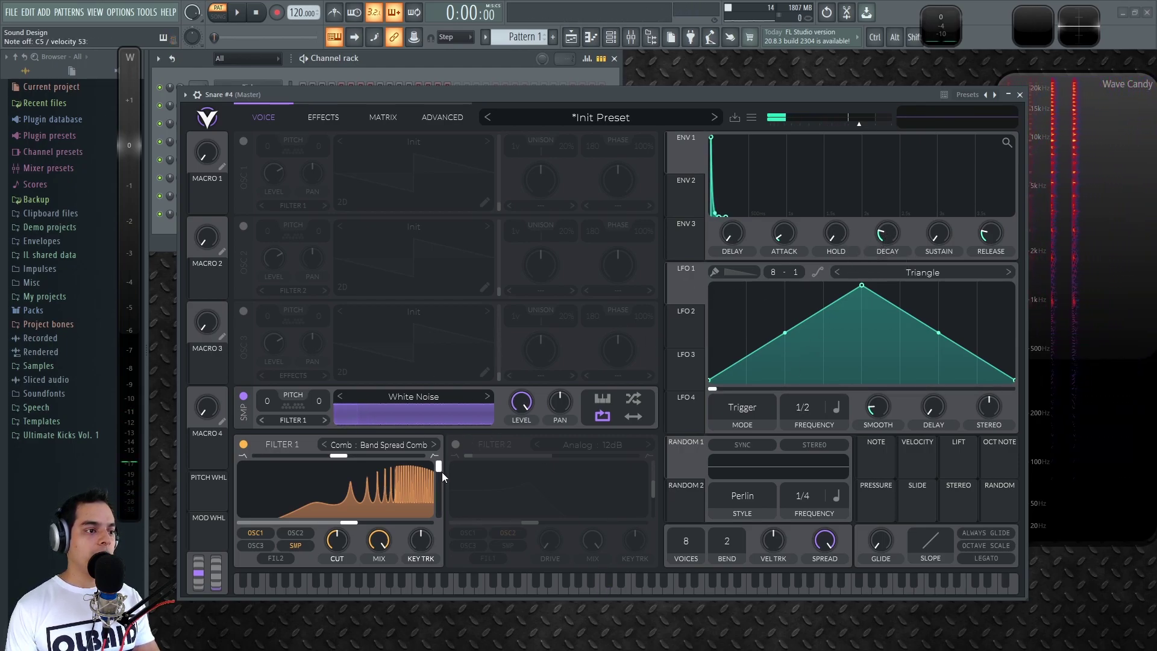
- Enable filter 2 and send the White Noise sampler into it alongside filter 1
{"action": "left_click", "coordinate": [455, 444]}
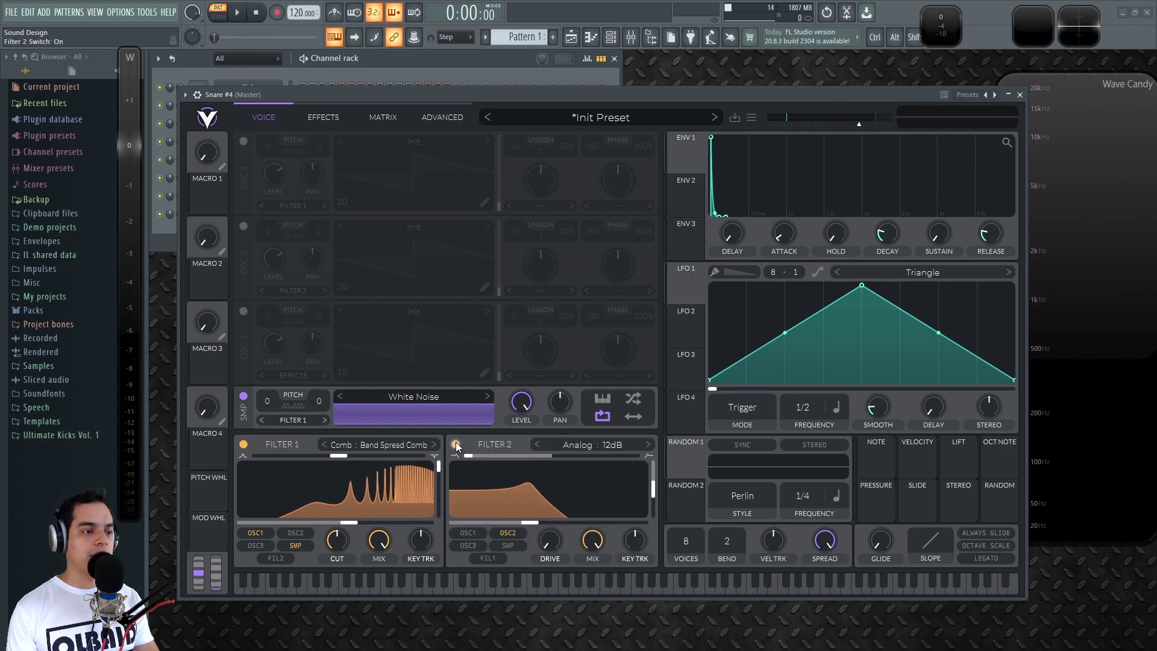
{"action": "left_click", "coordinate": [511, 546]}
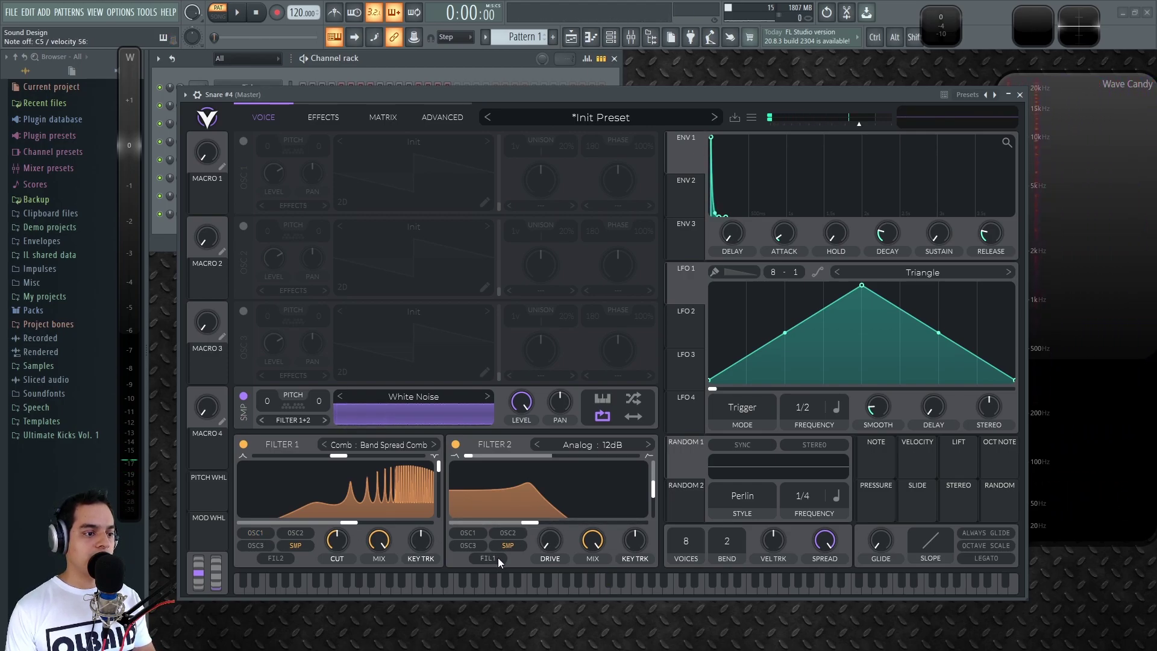
- Turn filter 2 into a high-pass with blend 2 and minimum cutoff, switching filter 1 off only during the adjustment
{"action": "left_click", "coordinate": [243, 444]}
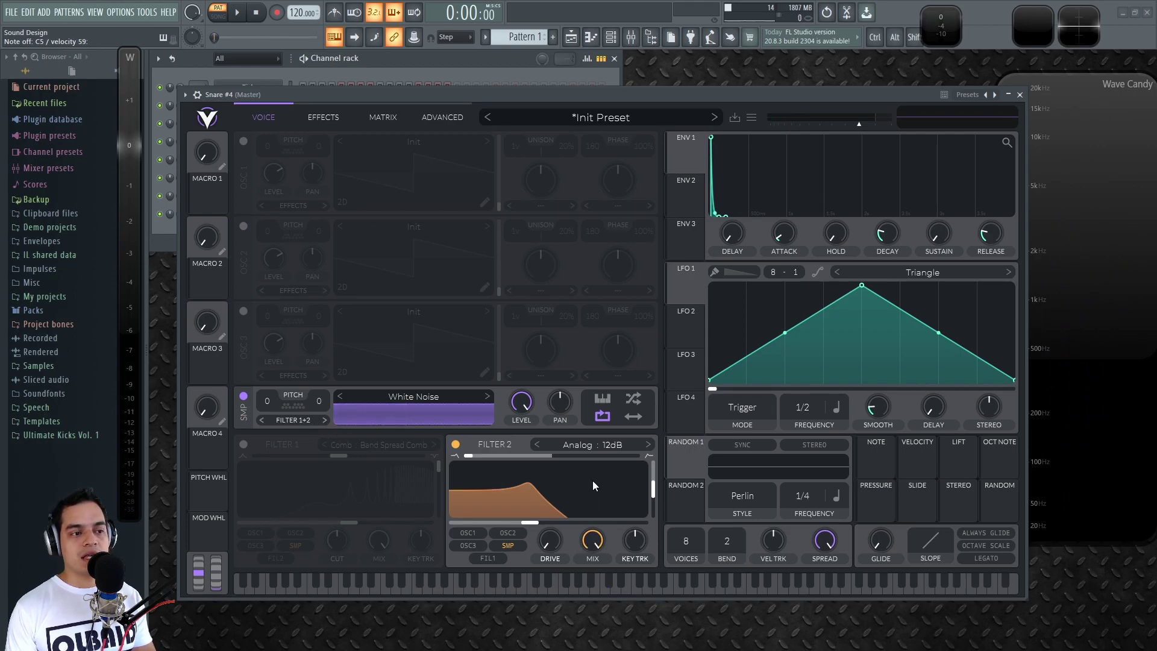
{"action": "left_click_drag", "start_coordinate": [482, 456], "coordinate": [732, 451]}
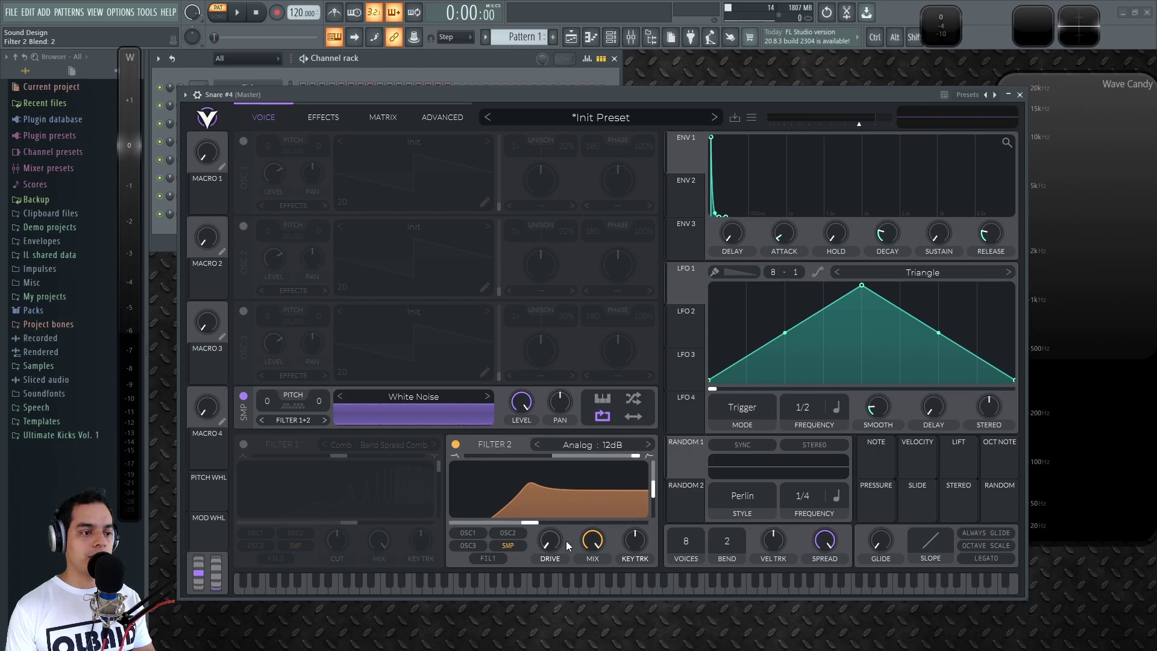
{"action": "left_click_drag", "start_coordinate": [566, 511], "coordinate": [487, 532]}
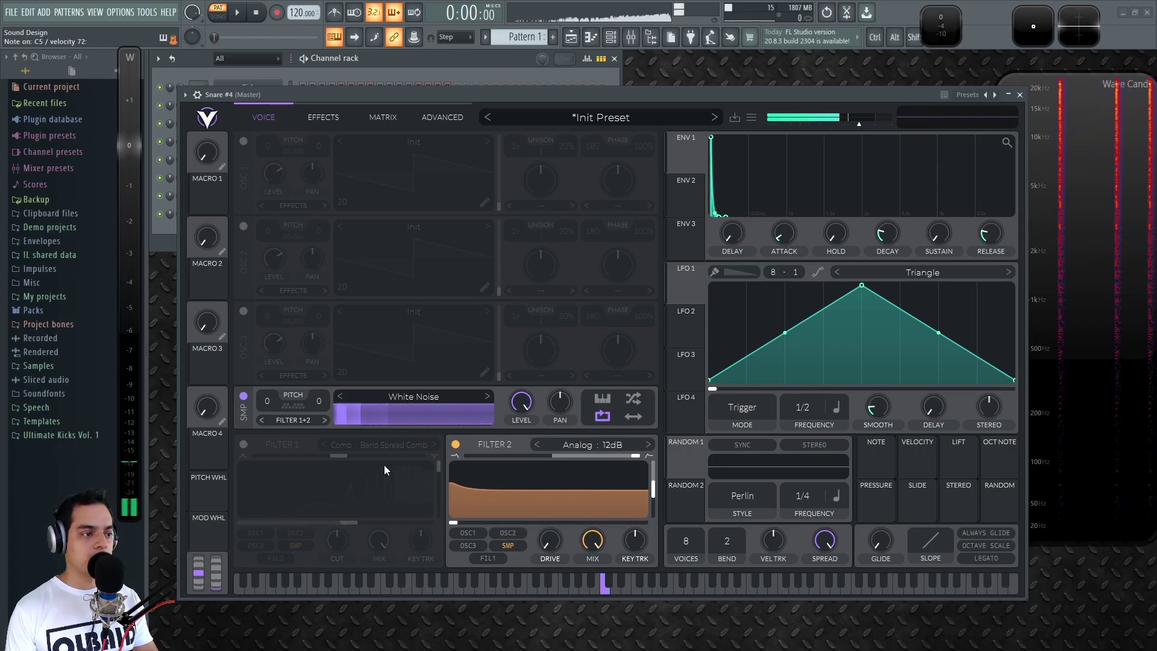
{"action": "left_click", "coordinate": [244, 444]}
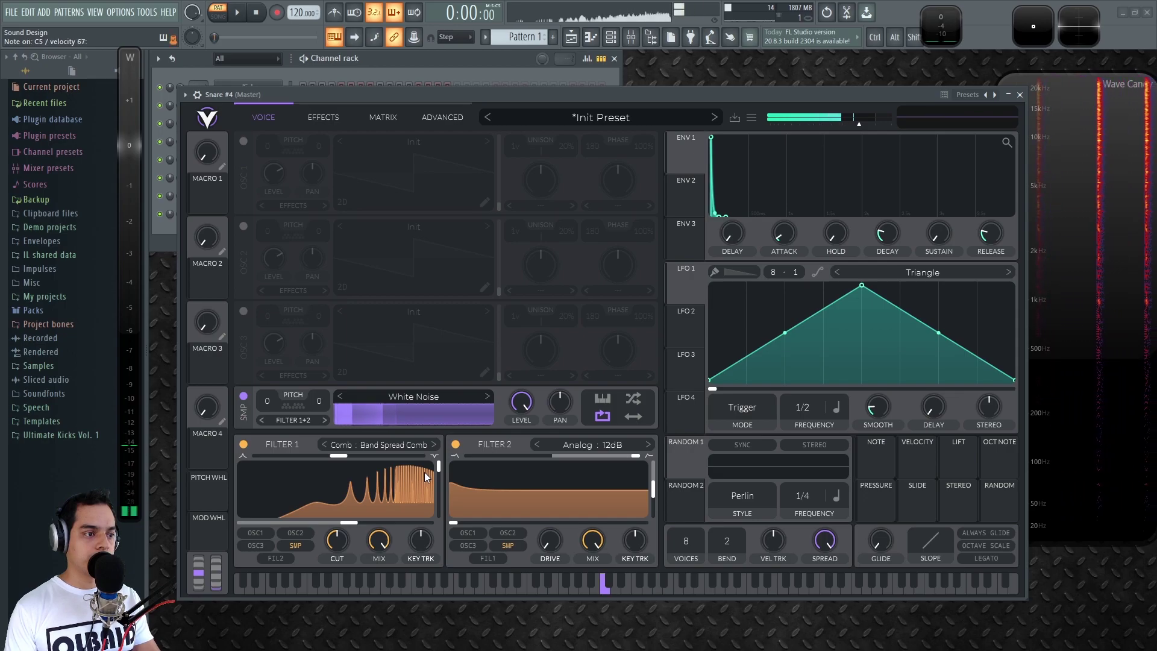
- Lower filter 1's mix and raise its cut offset to about 71.4 semitones
{"action": "mouse_move", "coordinate": [383, 549]}
{"action": "left_mouse_down"}
{"action": "mouse_move", "coordinate": [390, 564]}
{"action": "mouse_move", "coordinate": [380, 539]}
{"action": "left_mouse_up"}
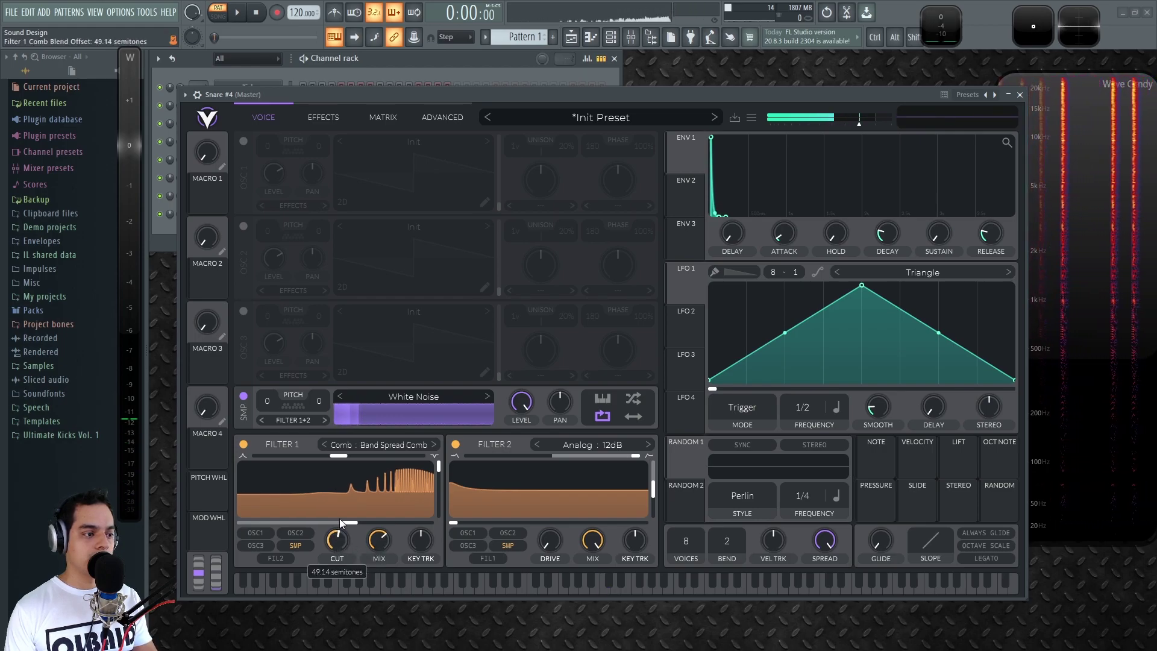
{"action": "mouse_move", "coordinate": [337, 543]}
{"action": "left_mouse_down"}
{"action": "mouse_move", "coordinate": [339, 623]}
{"action": "mouse_move", "coordinate": [342, 535]}
{"action": "left_mouse_up"}
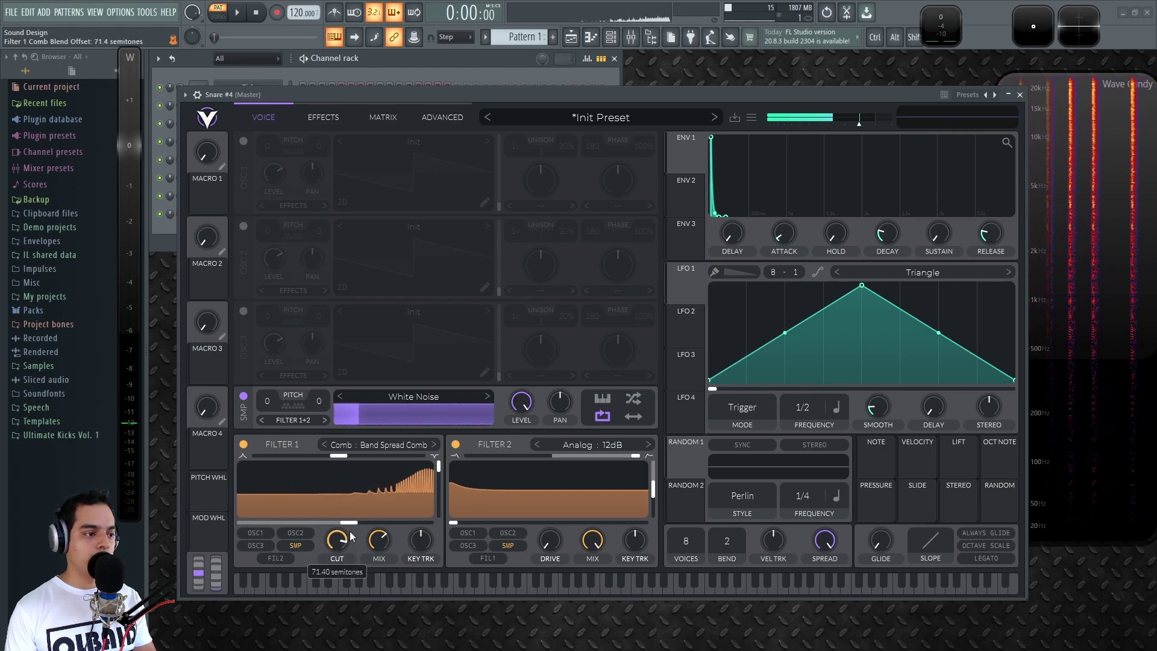
- Set envelope 1's decay to about 0.136 seconds and open the synth's effects page
{"action": "mouse_move", "coordinate": [887, 234]}
{"action": "left_mouse_down"}
{"action": "mouse_move", "coordinate": [894, 207]}
{"action": "mouse_move", "coordinate": [889, 229]}
{"action": "left_mouse_up"}
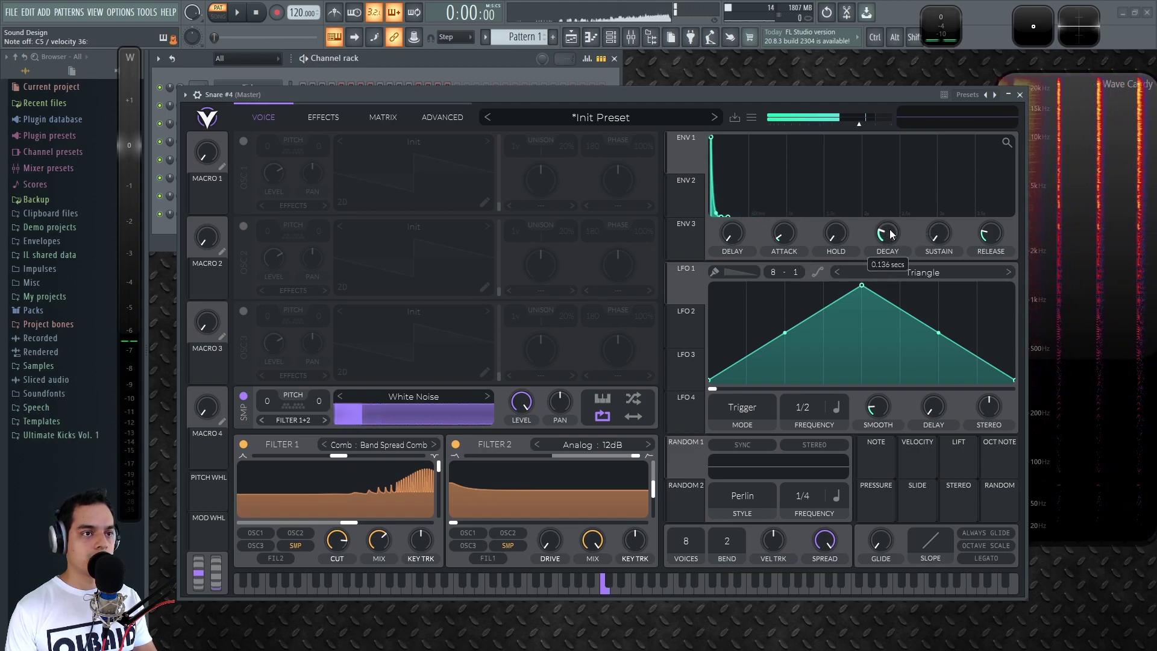
{"action": "left_click", "coordinate": [325, 117]}
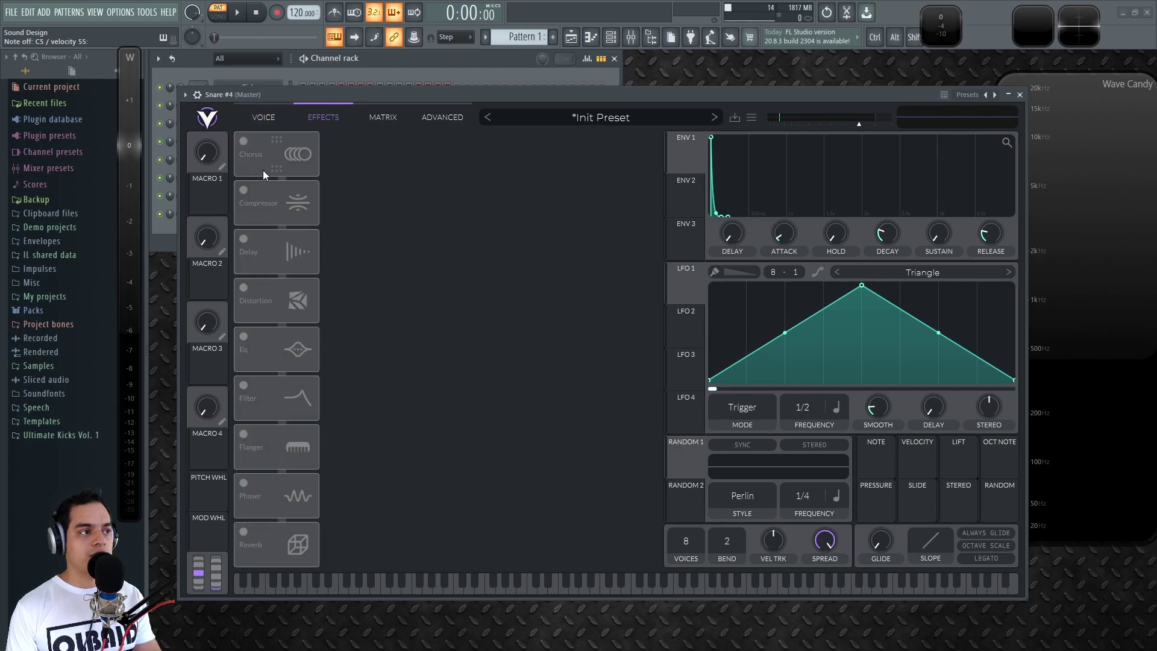
- Add Soft Clip distortion with about 6.3 dB drive and an EQ that boosts the middle and high bands in the treble
{"action": "left_click", "coordinate": [245, 336]}
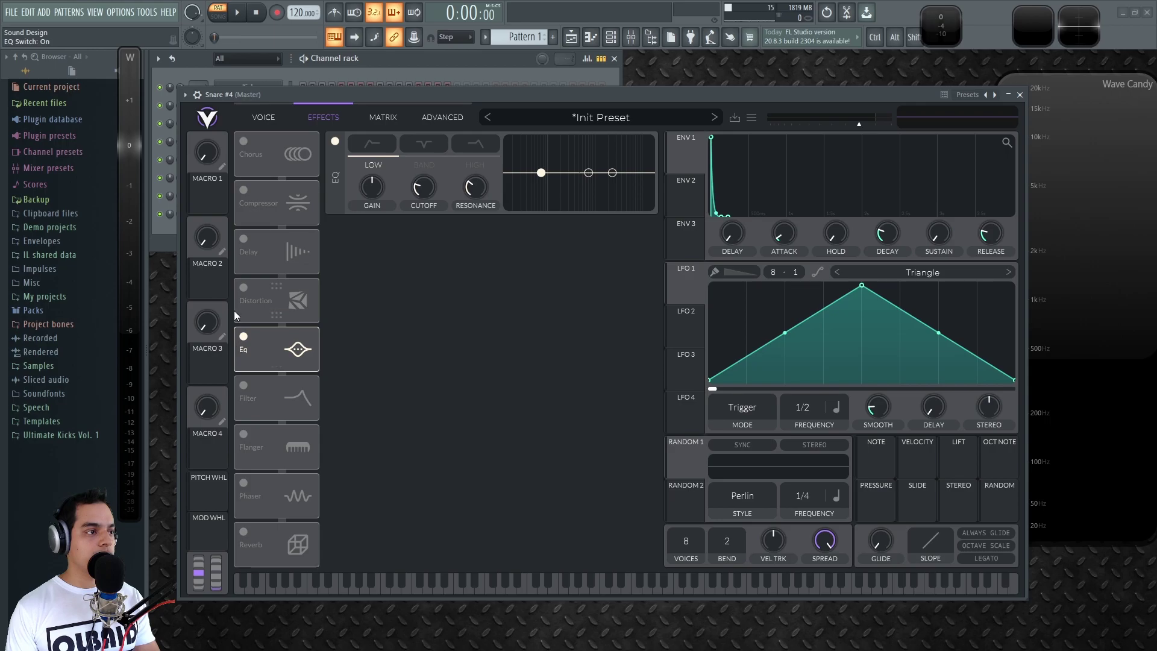
{"action": "left_click", "coordinate": [243, 288]}
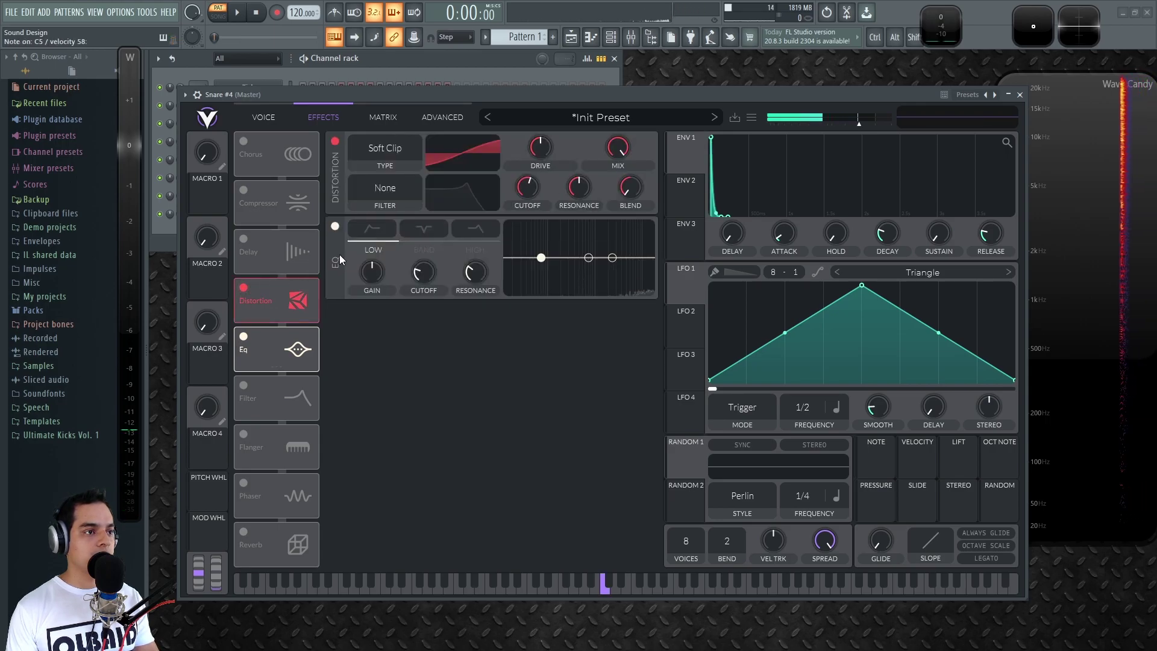
{"action": "mouse_move", "coordinate": [589, 258]}
{"action": "left_mouse_down"}
{"action": "mouse_move", "coordinate": [590, 236]}
{"action": "mouse_move", "coordinate": [610, 227]}
{"action": "mouse_move", "coordinate": [584, 244]}
{"action": "mouse_move", "coordinate": [615, 230]}
{"action": "mouse_move", "coordinate": [607, 244]}
{"action": "left_mouse_up"}
{"action": "scroll", "coordinate": [612, 236], "scroll_direction": "down", "scroll_amount": 1}
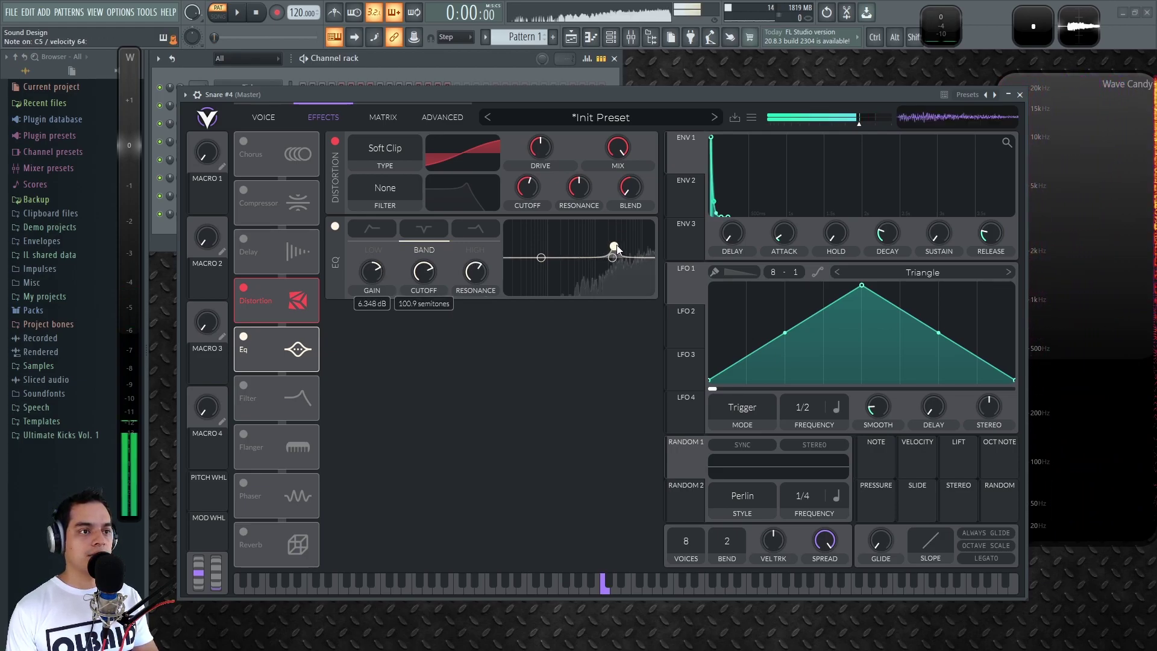
{"action": "mouse_move", "coordinate": [613, 258]}
{"action": "left_mouse_down"}
{"action": "mouse_move", "coordinate": [637, 244]}
{"action": "mouse_move", "coordinate": [617, 249]}
{"action": "left_mouse_up"}
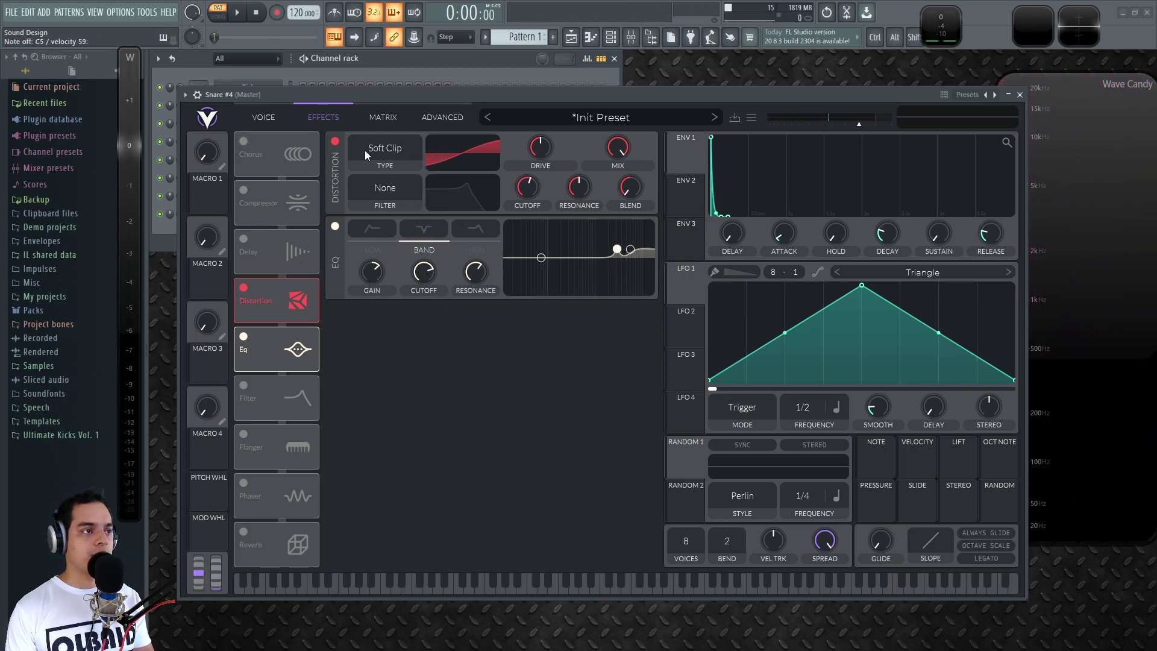
{"action": "mouse_move", "coordinate": [523, 151]}
{"action": "left_mouse_down"}
{"action": "mouse_move", "coordinate": [550, 139]}
{"action": "mouse_move", "coordinate": [539, 155]}
{"action": "left_mouse_up"}
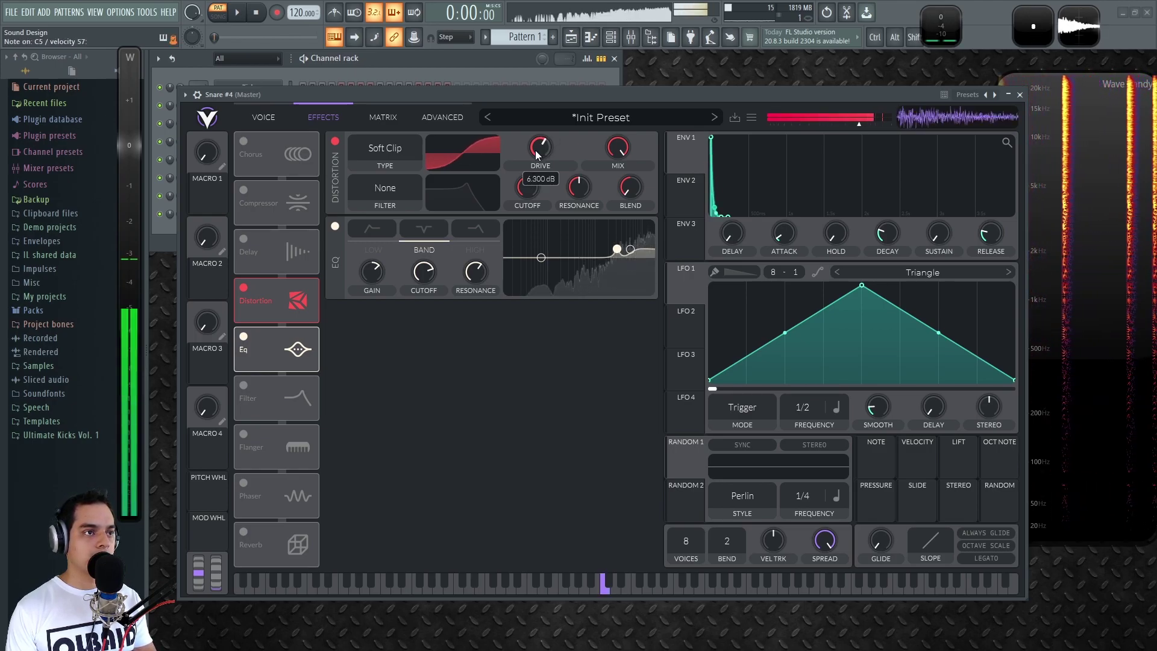
- Try other transpose values on the White Noise sampler, restore the transpose to 0, and return to the effects page
{"action": "left_click", "coordinate": [274, 116]}
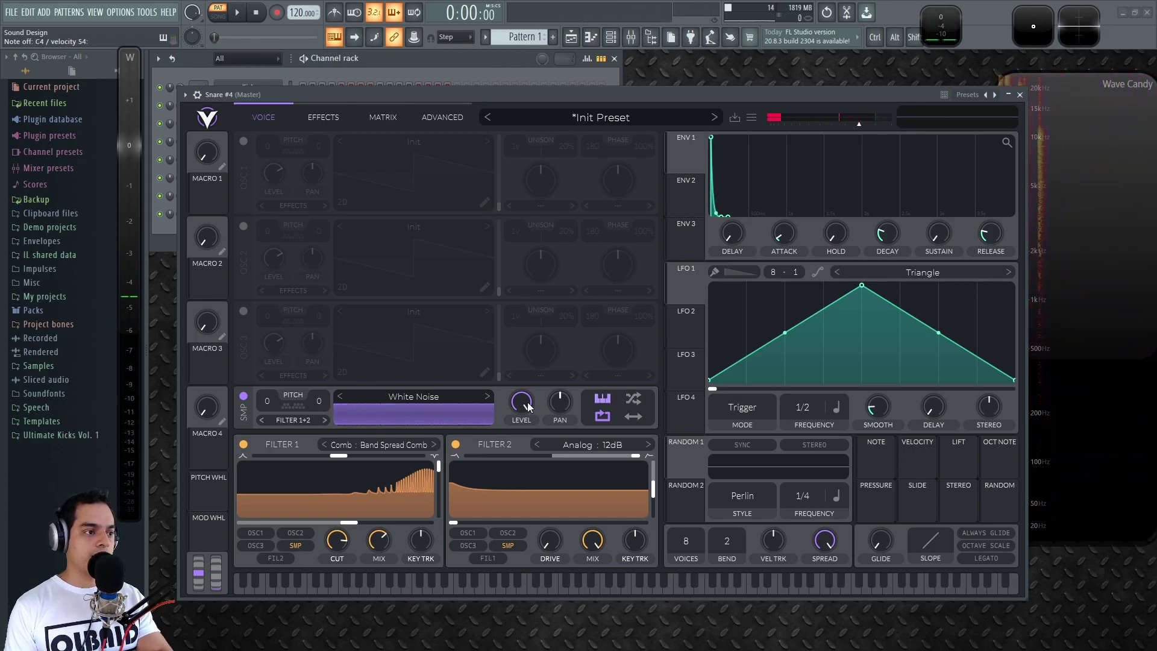
{"action": "left_click_drag", "start_coordinate": [270, 400], "coordinate": [276, 362]}
{"action": "left_click_drag", "start_coordinate": [292, 206], "coordinate": [277, 407]}
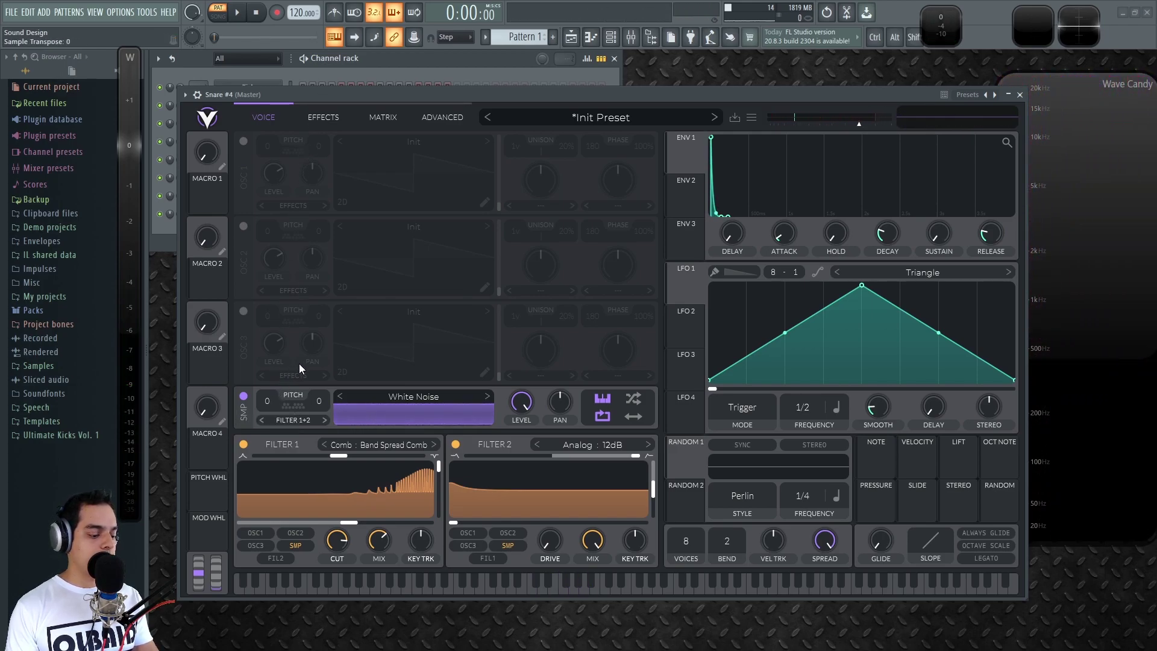
{"action": "left_click", "coordinate": [323, 119]}
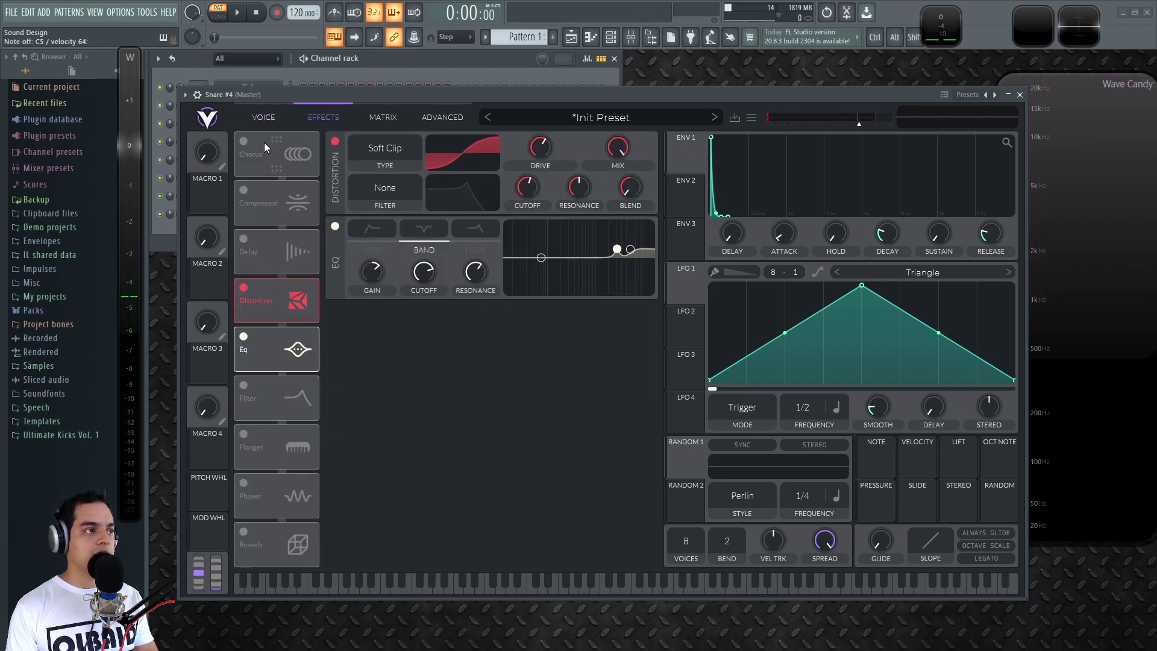
- Try a chorus with reduced depth and shorter delays, comparing the snare with the chorus on and off
{"action": "left_click", "coordinate": [248, 147]}
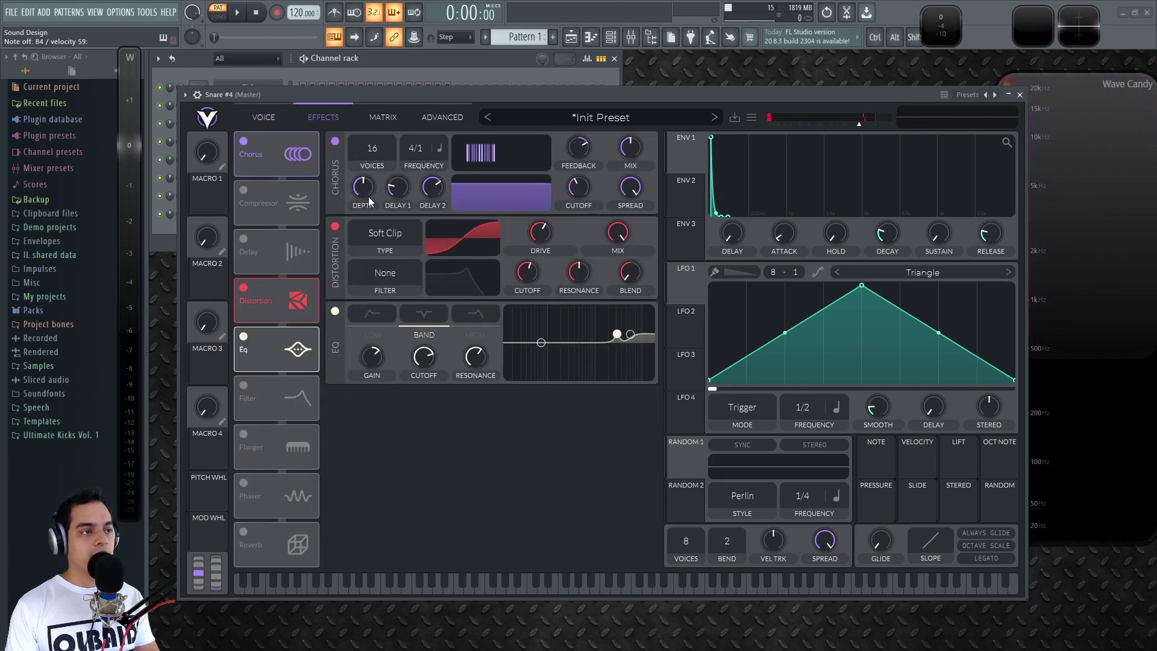
{"action": "left_click_drag", "start_coordinate": [367, 185], "coordinate": [367, 298]}
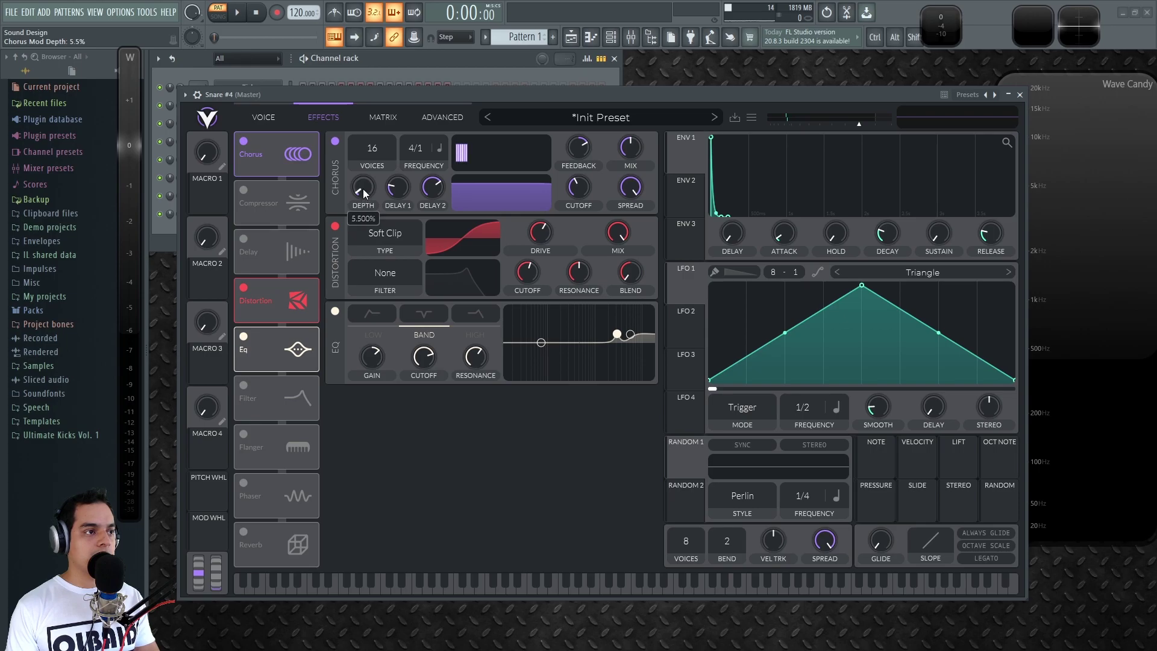
{"action": "left_click_drag", "start_coordinate": [432, 188], "coordinate": [429, 260]}
{"action": "left_click_drag", "start_coordinate": [399, 182], "coordinate": [396, 197]}
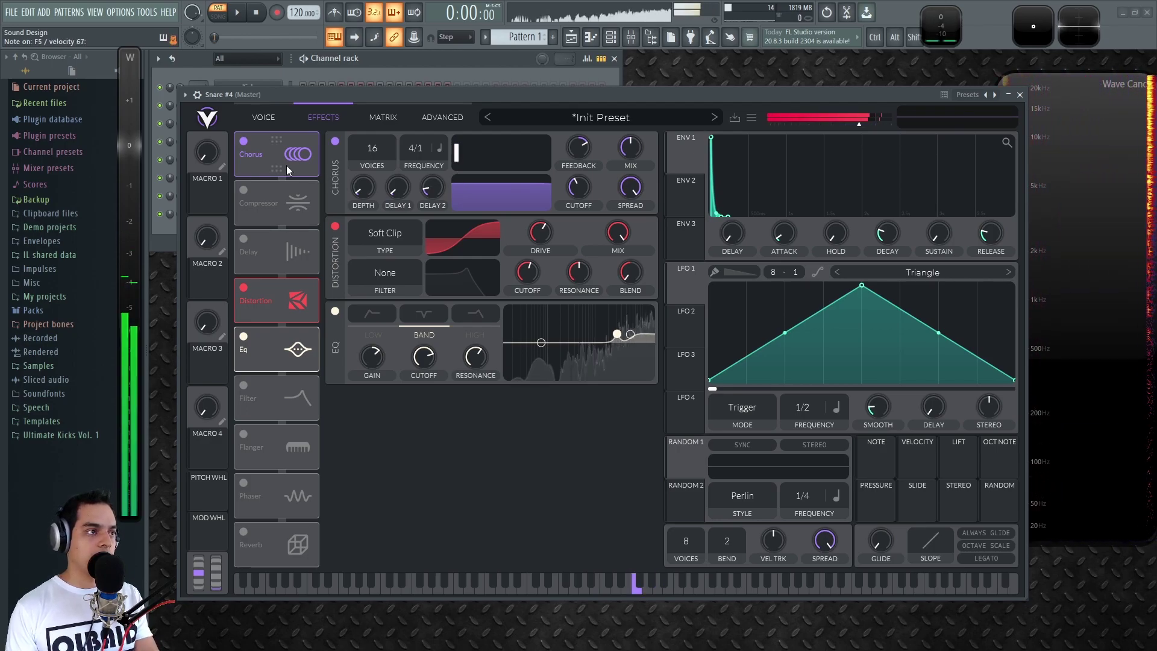
{"action": "left_click", "coordinate": [245, 143]}
{"action": "left_click", "coordinate": [244, 143]}
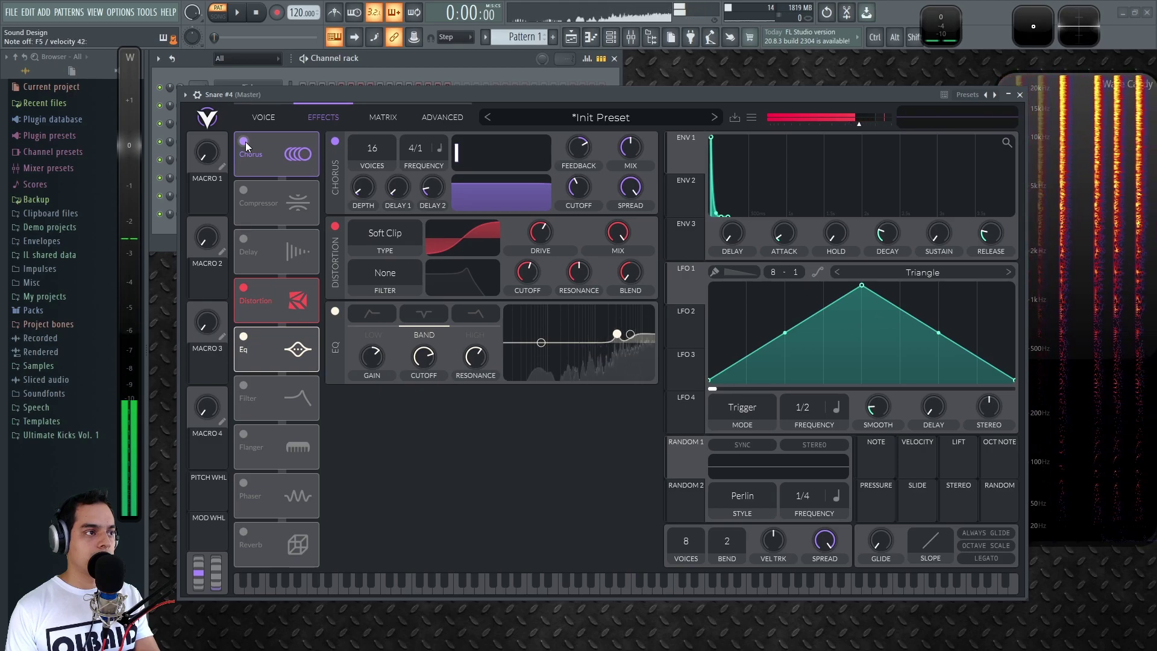
{"action": "left_click", "coordinate": [244, 142]}
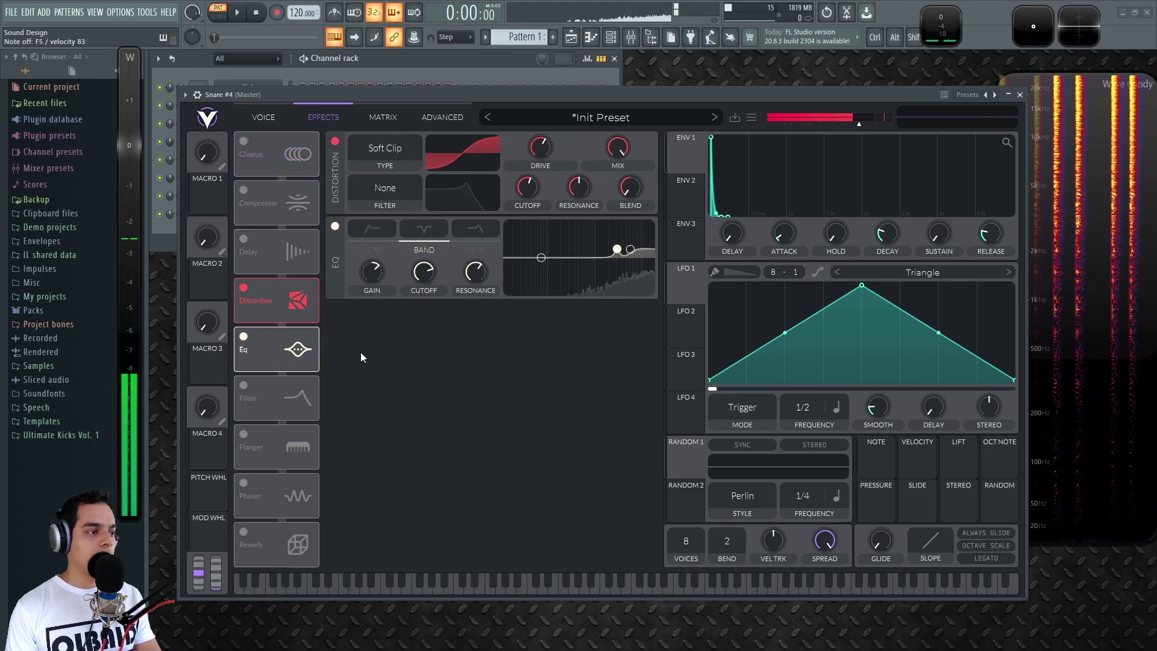
- Enable the reverb, cut its low frequencies with the low shelf, and reduce its time and chorus frequency
{"action": "left_click", "coordinate": [243, 532]}
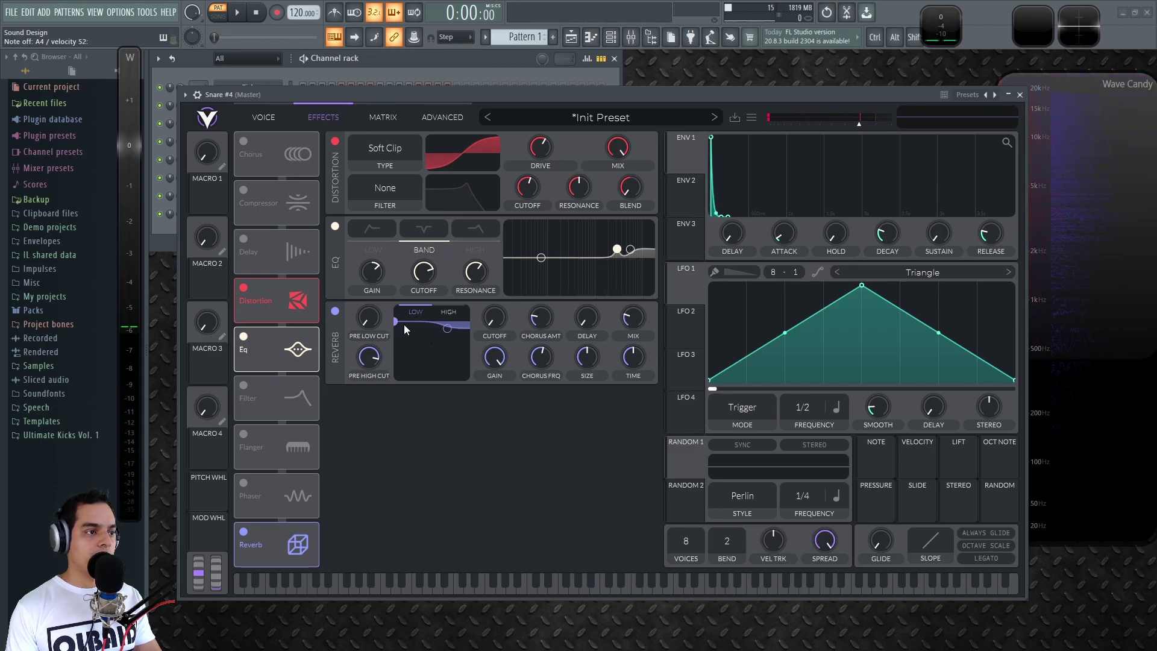
{"action": "left_click_drag", "start_coordinate": [397, 325], "coordinate": [434, 430]}
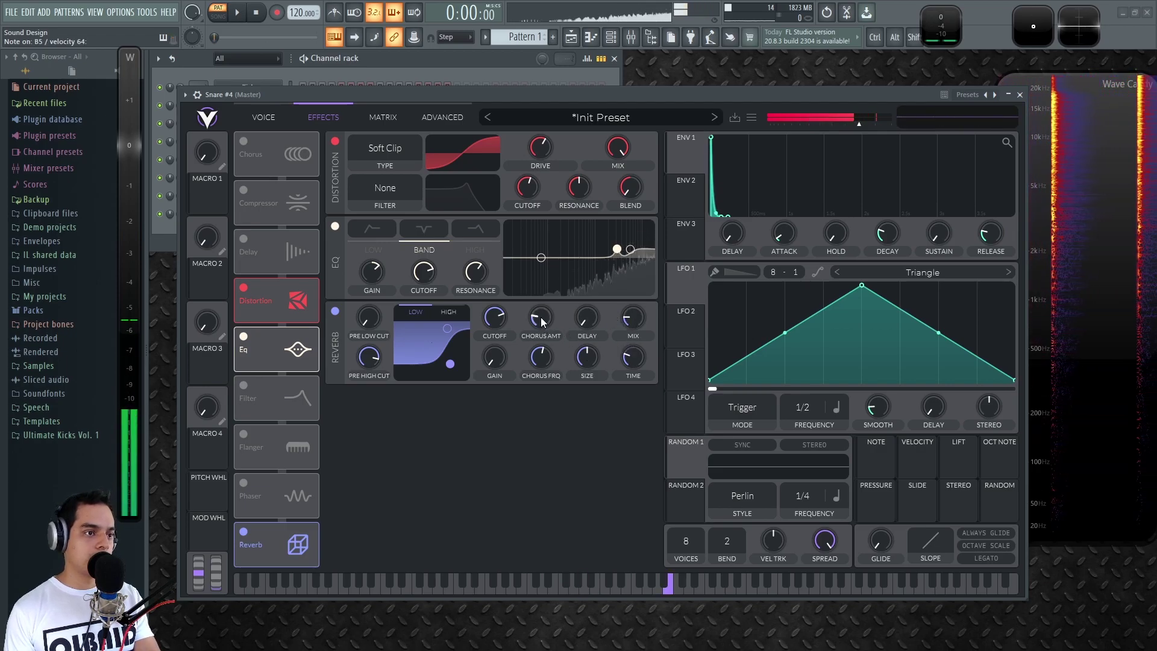
{"action": "left_click_drag", "start_coordinate": [541, 362], "coordinate": [560, 585]}
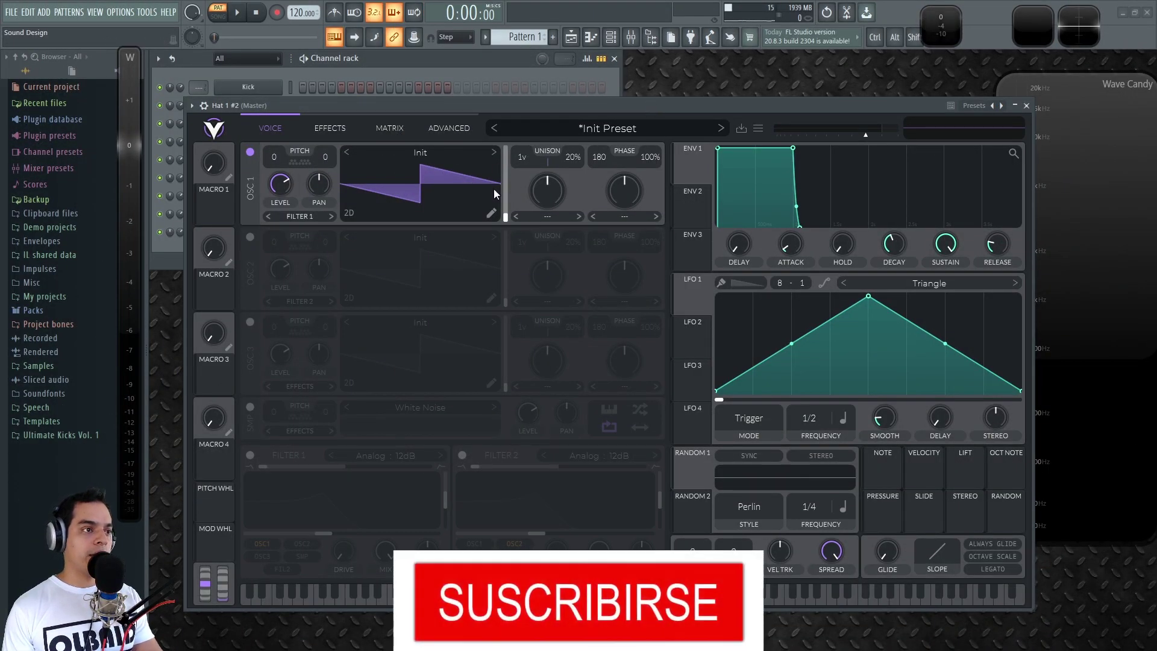
- Replace the hat's oscillator 1 with the White Noise sampler and give envelope 1 minimum sustain and release, 0 attack and about 0.429 seconds decay
{"action": "left_click", "coordinate": [250, 152]}
{"action": "left_click", "coordinate": [249, 407]}
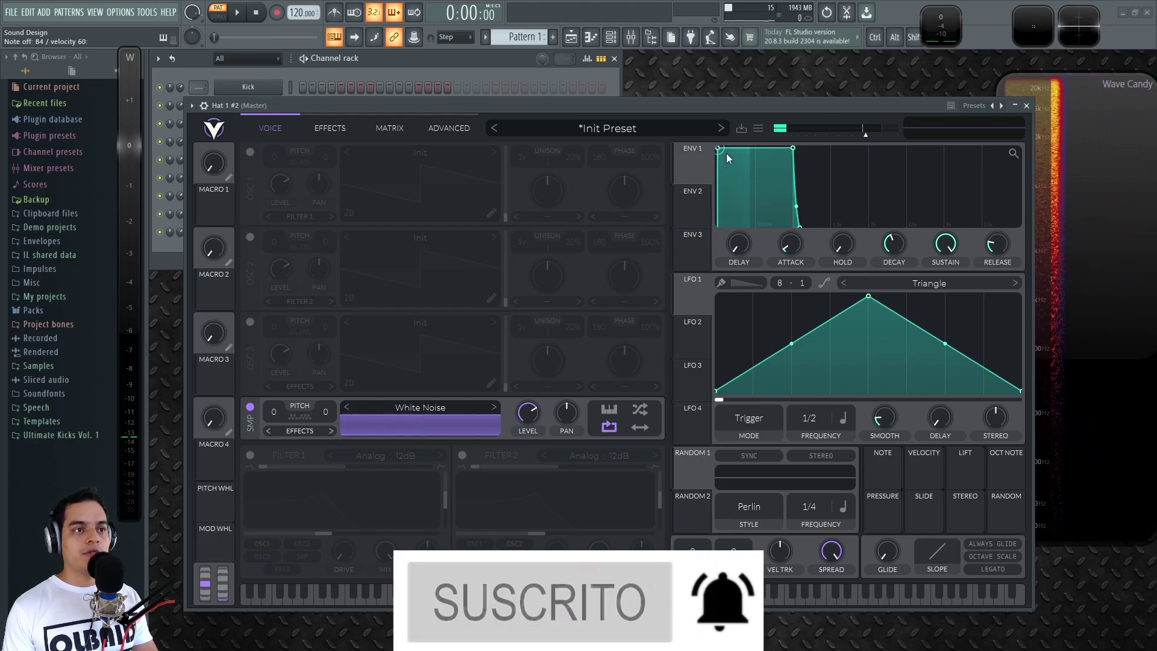
{"action": "left_click_drag", "start_coordinate": [946, 244], "coordinate": [992, 439]}
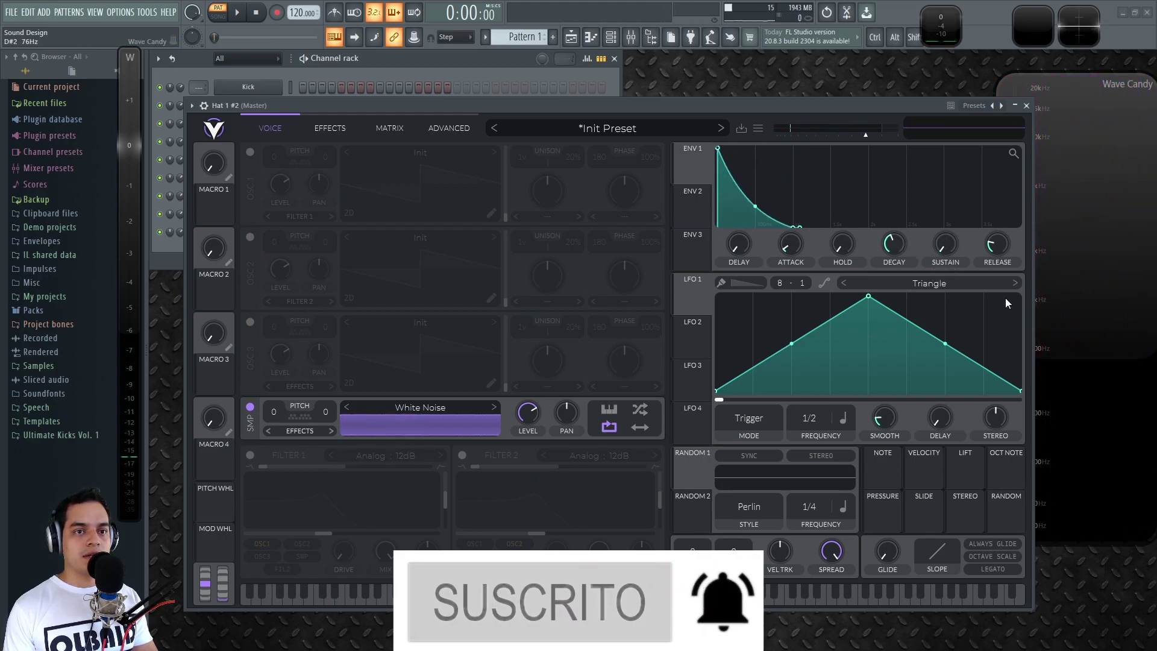
{"action": "mouse_move", "coordinate": [894, 244]}
{"action": "left_mouse_down"}
{"action": "mouse_move", "coordinate": [911, 268]}
{"action": "mouse_move", "coordinate": [899, 264]}
{"action": "left_mouse_up"}
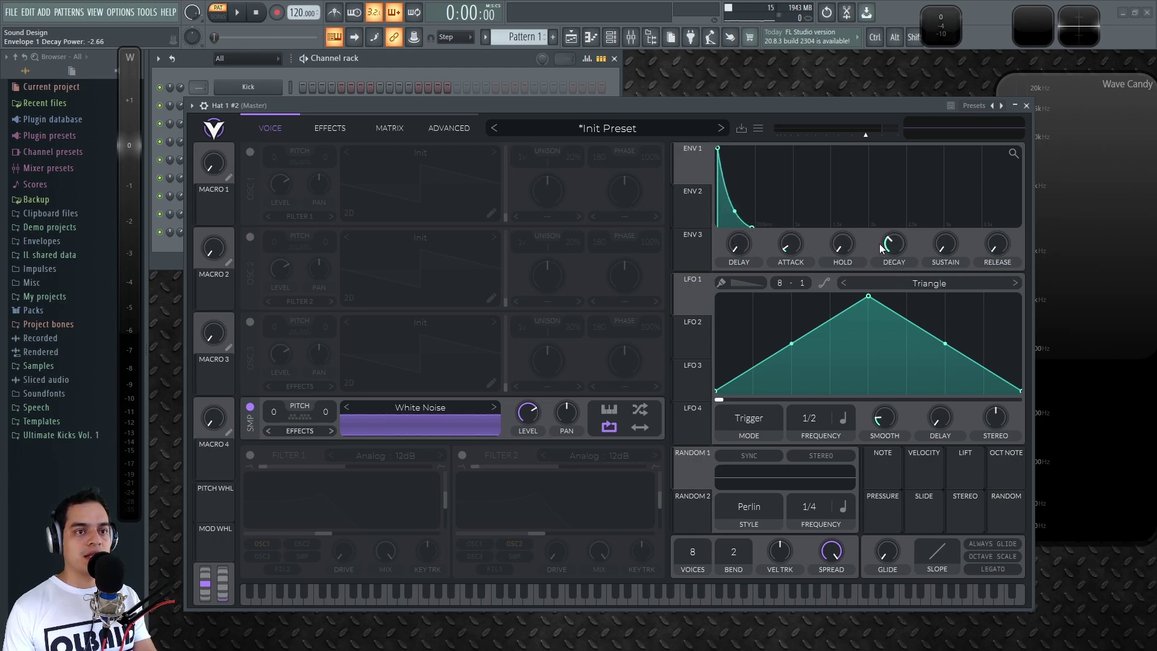
{"action": "left_click_drag", "start_coordinate": [892, 245], "coordinate": [896, 244]}
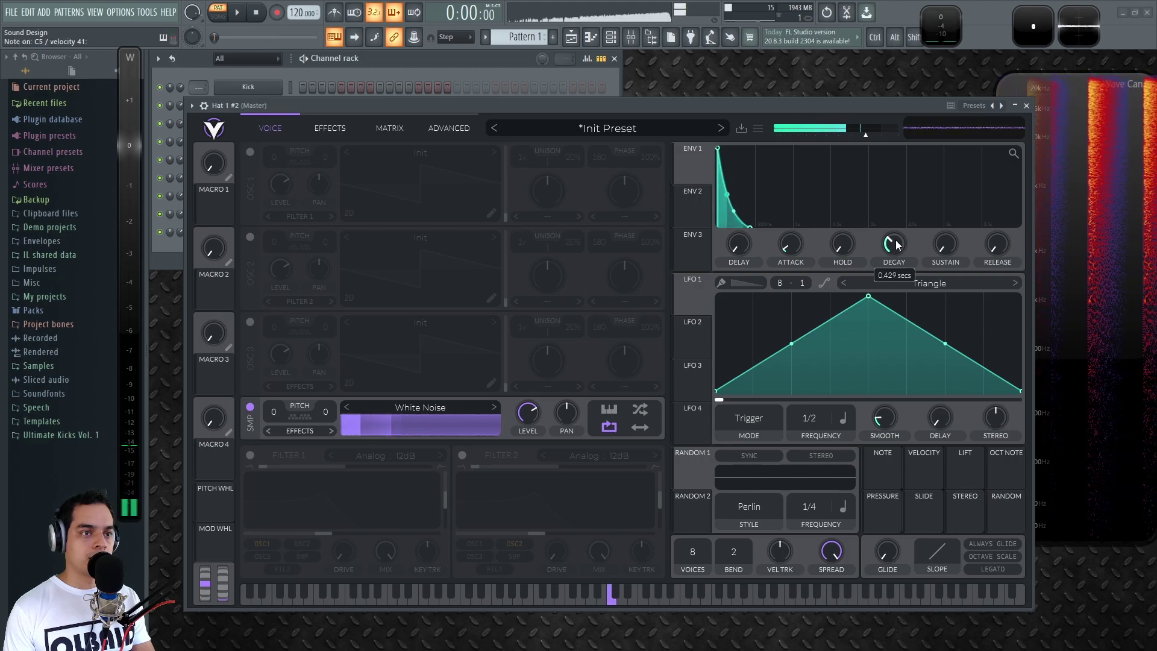
{"action": "left_click_drag", "start_coordinate": [795, 243], "coordinate": [802, 247]}
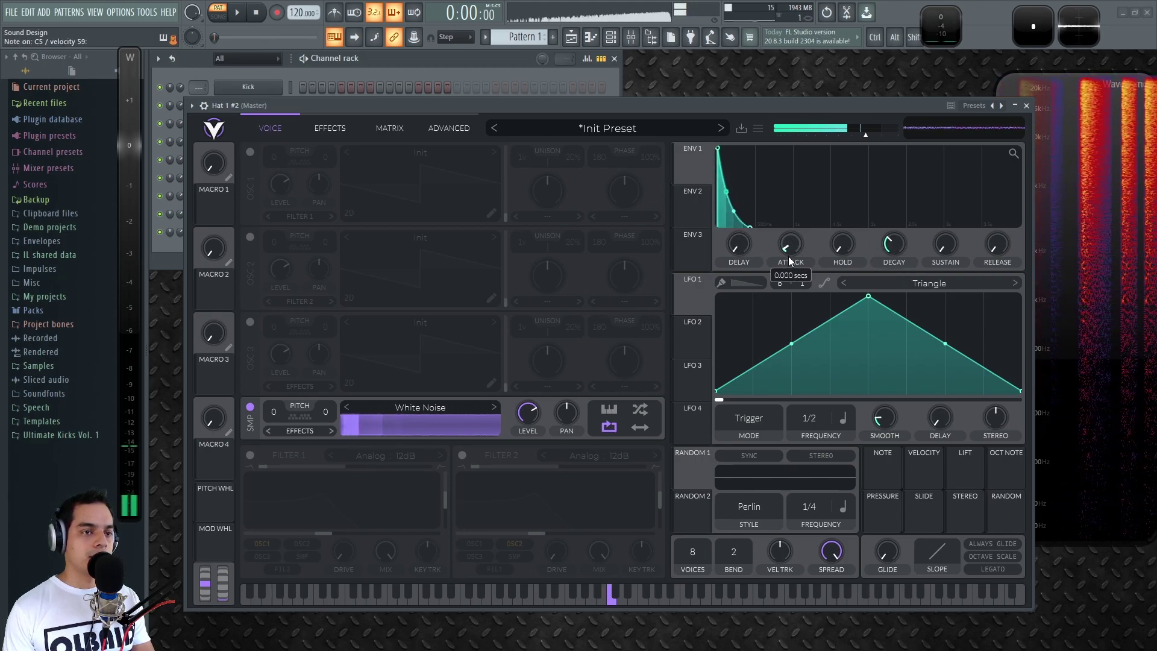
- Route the White Noise sampler through Filter 1+2 and enable filter 1 with blend 1 and a cutoff of about 57.7 semitones
{"action": "left_click", "coordinate": [251, 456]}
{"action": "left_click", "coordinate": [311, 428]}
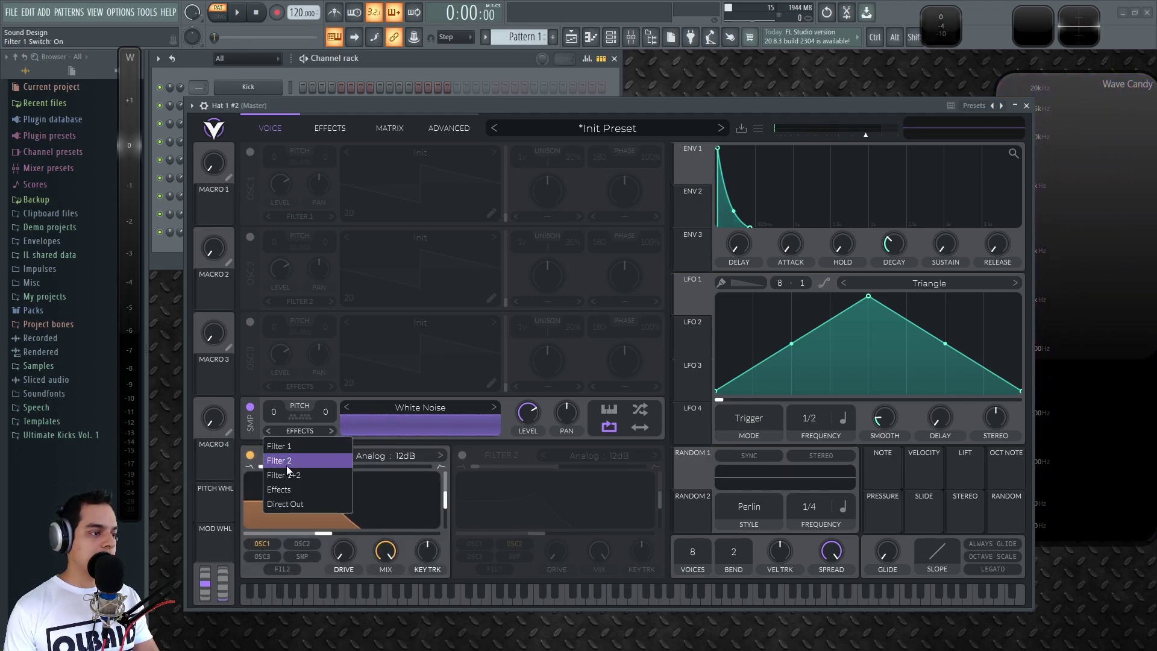
{"action": "left_click_drag", "start_coordinate": [368, 533], "coordinate": [425, 537]}
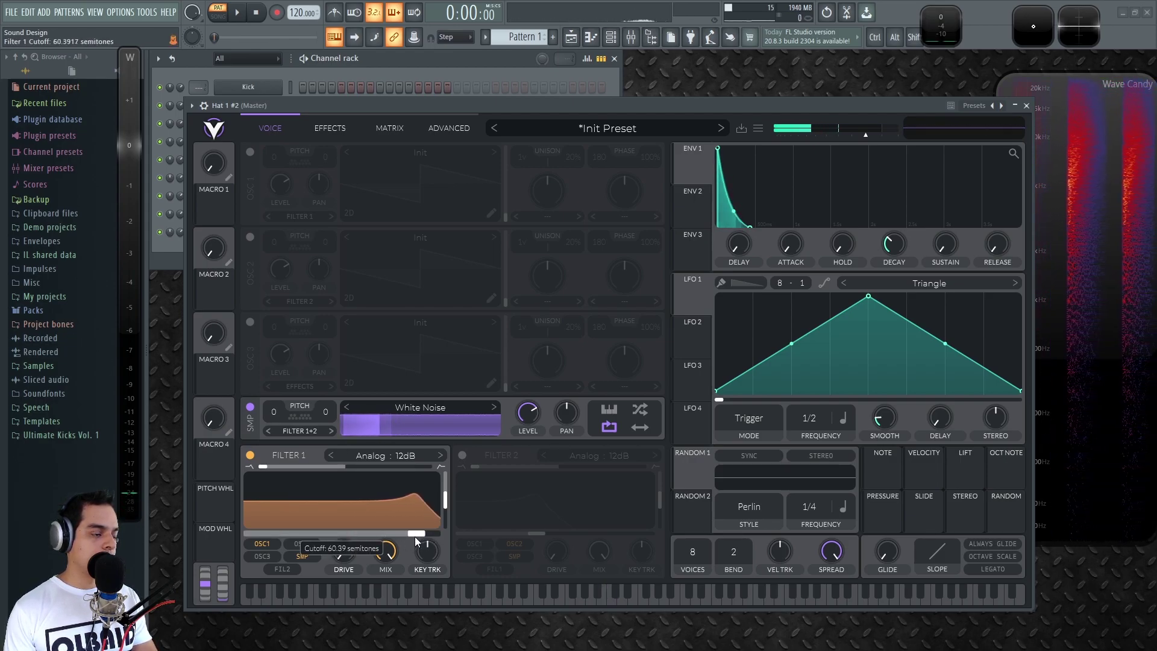
{"action": "left_click_drag", "start_coordinate": [274, 464], "coordinate": [324, 464]}
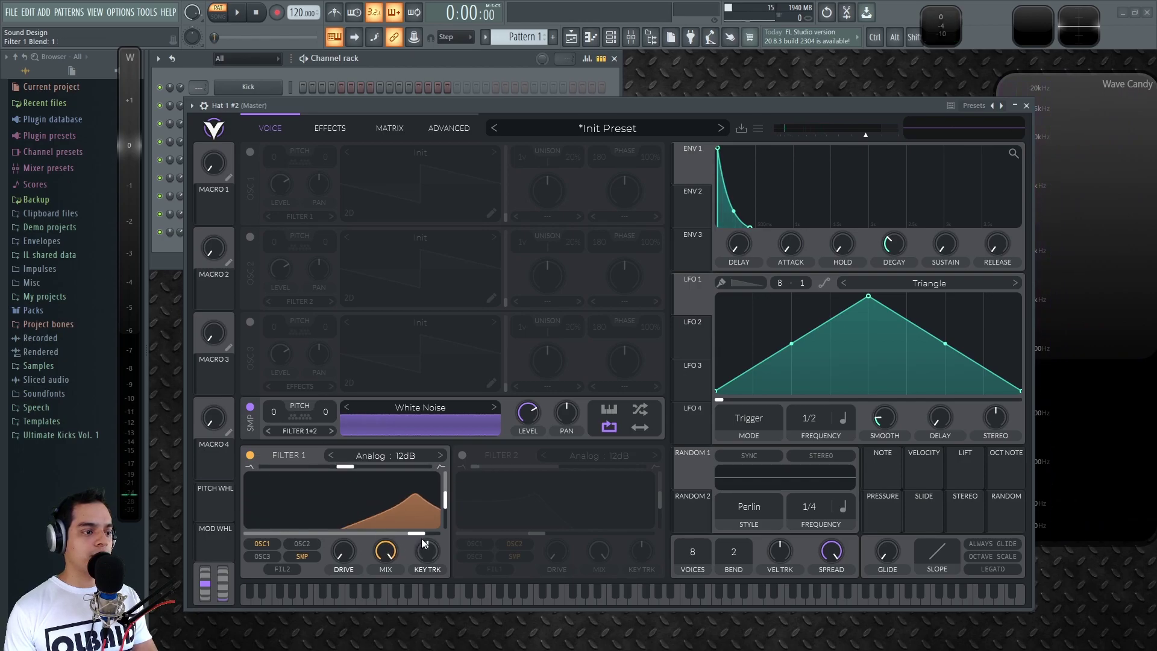
{"action": "mouse_move", "coordinate": [414, 534]}
{"action": "left_mouse_down"}
{"action": "mouse_move", "coordinate": [431, 532]}
{"action": "mouse_move", "coordinate": [410, 543]}
{"action": "left_mouse_up"}
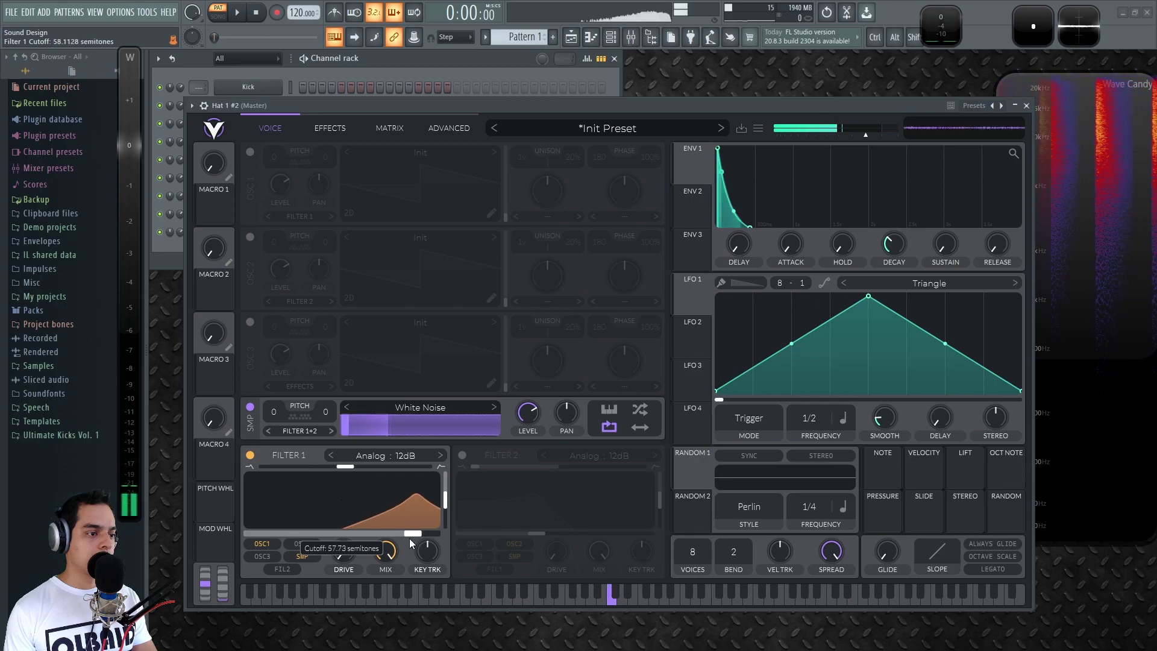
- Assign envelope 2 to filter 1's cutoff and set that envelope's sustain to minimum
{"action": "left_click", "coordinate": [708, 205]}
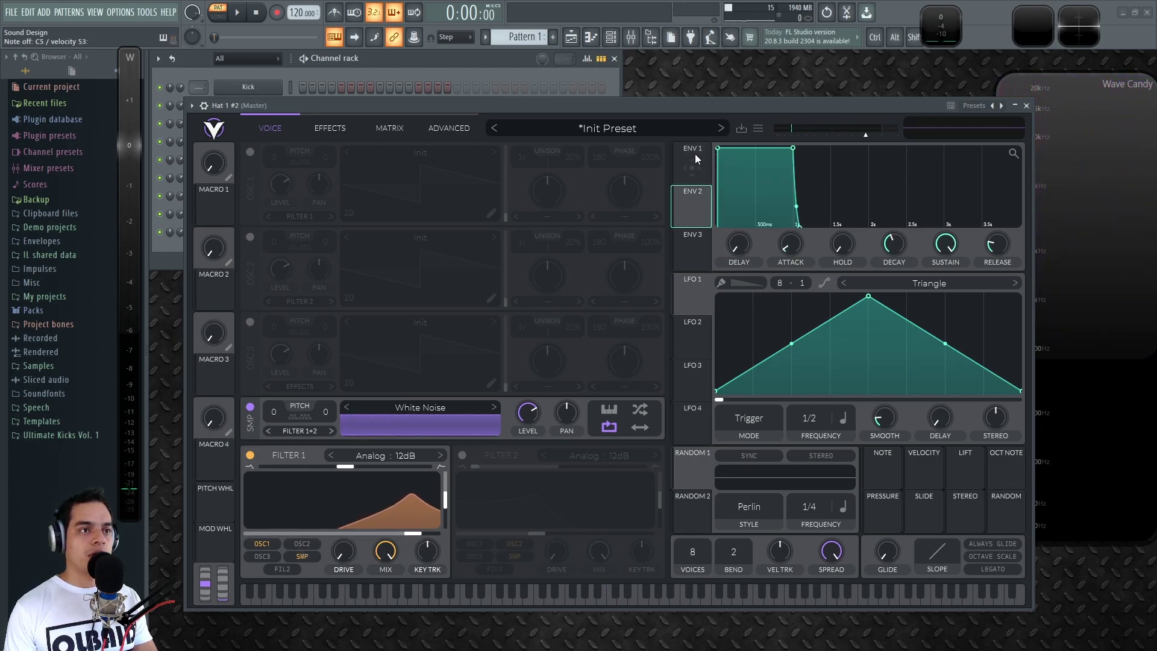
{"action": "left_click_drag", "start_coordinate": [691, 211], "coordinate": [411, 534]}
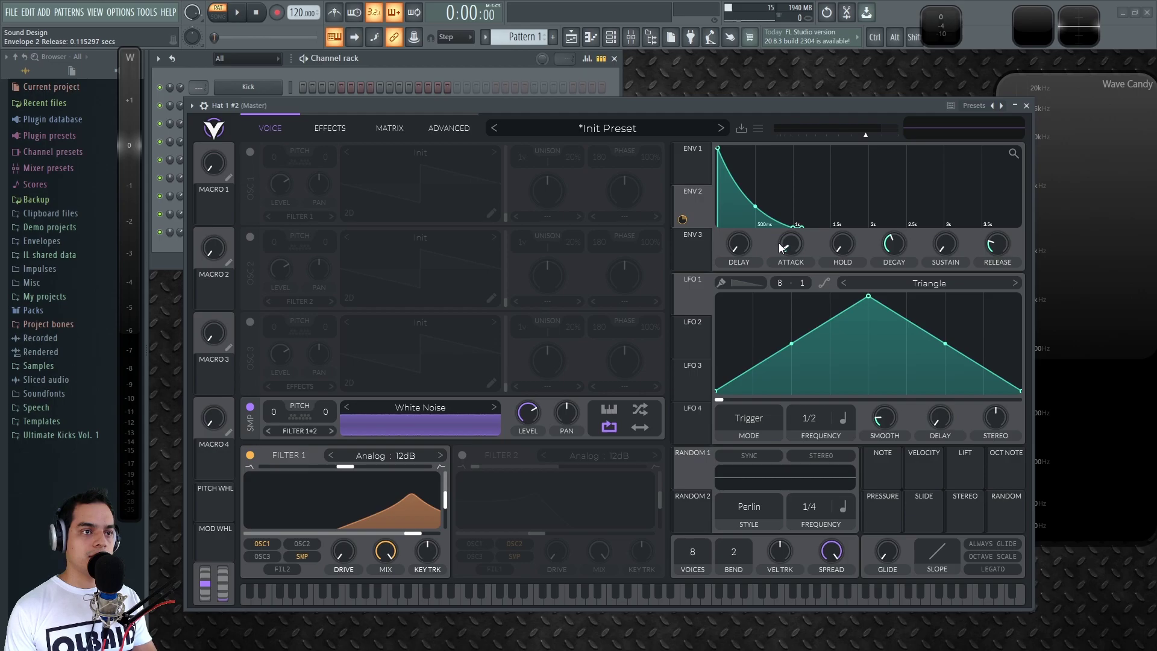
{"action": "left_click", "coordinate": [699, 202]}
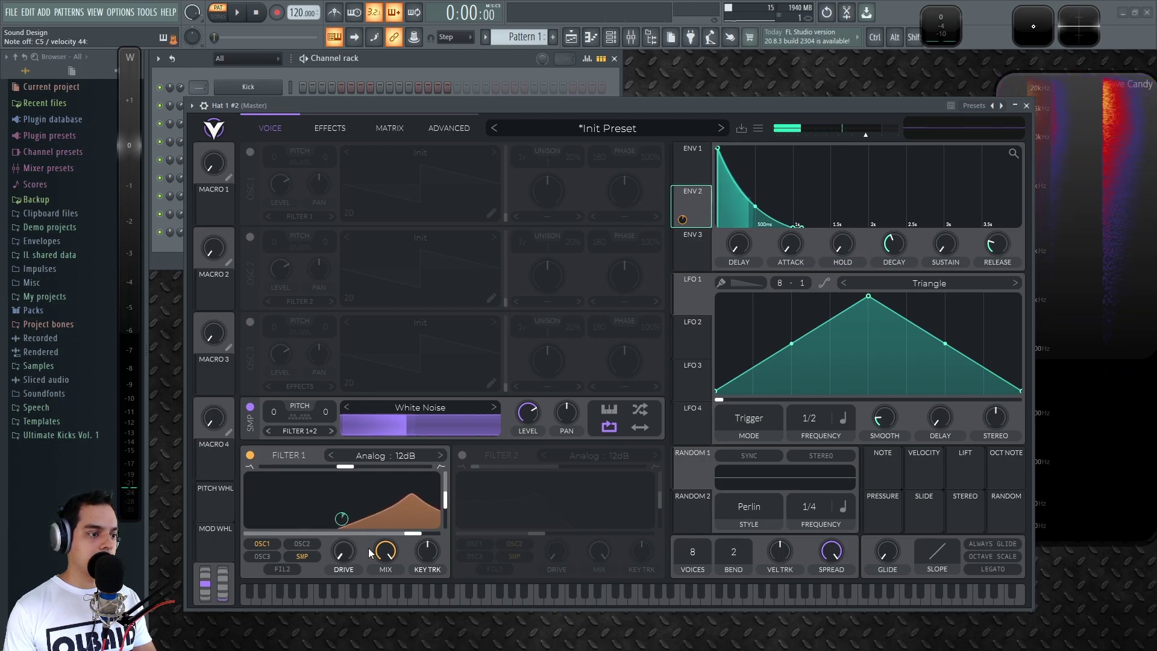
- Lower filter 1's cutoff and resonance, and raise envelope 2's modulation of the cutoff to about 23
{"action": "left_click_drag", "start_coordinate": [412, 533], "coordinate": [387, 533]}
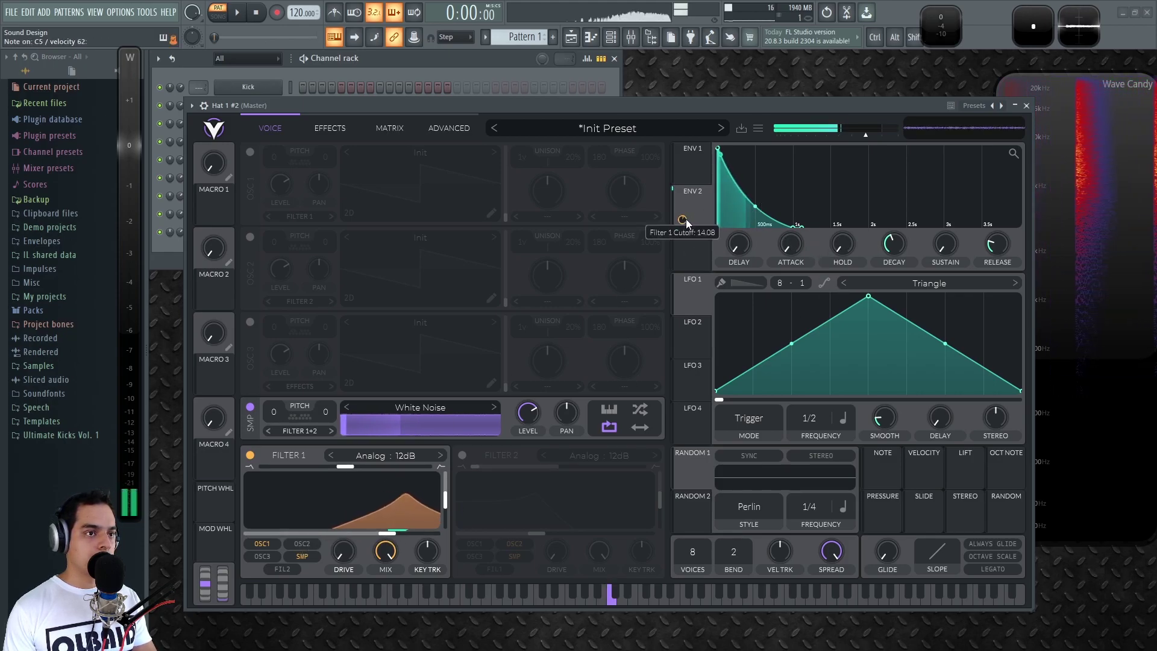
{"action": "left_click_drag", "start_coordinate": [686, 218], "coordinate": [686, 213]}
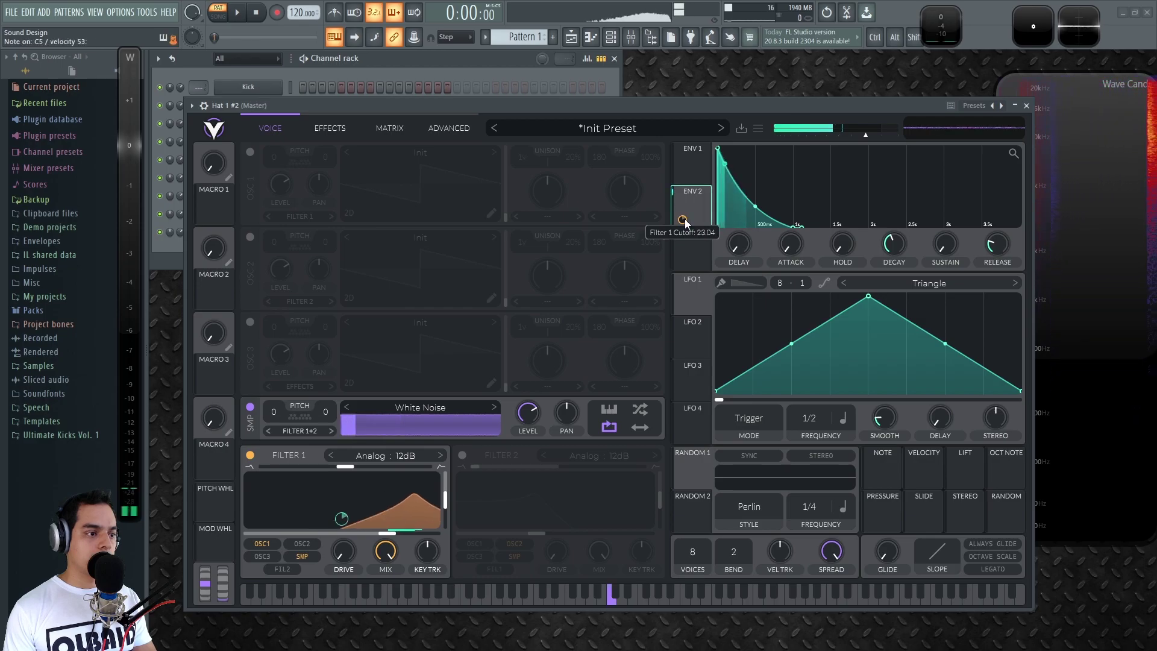
{"action": "left_click_drag", "start_coordinate": [389, 534], "coordinate": [377, 536]}
{"action": "mouse_move", "coordinate": [445, 500]}
{"action": "left_mouse_down"}
{"action": "mouse_move", "coordinate": [451, 488]}
{"action": "mouse_move", "coordinate": [441, 516]}
{"action": "left_mouse_up"}
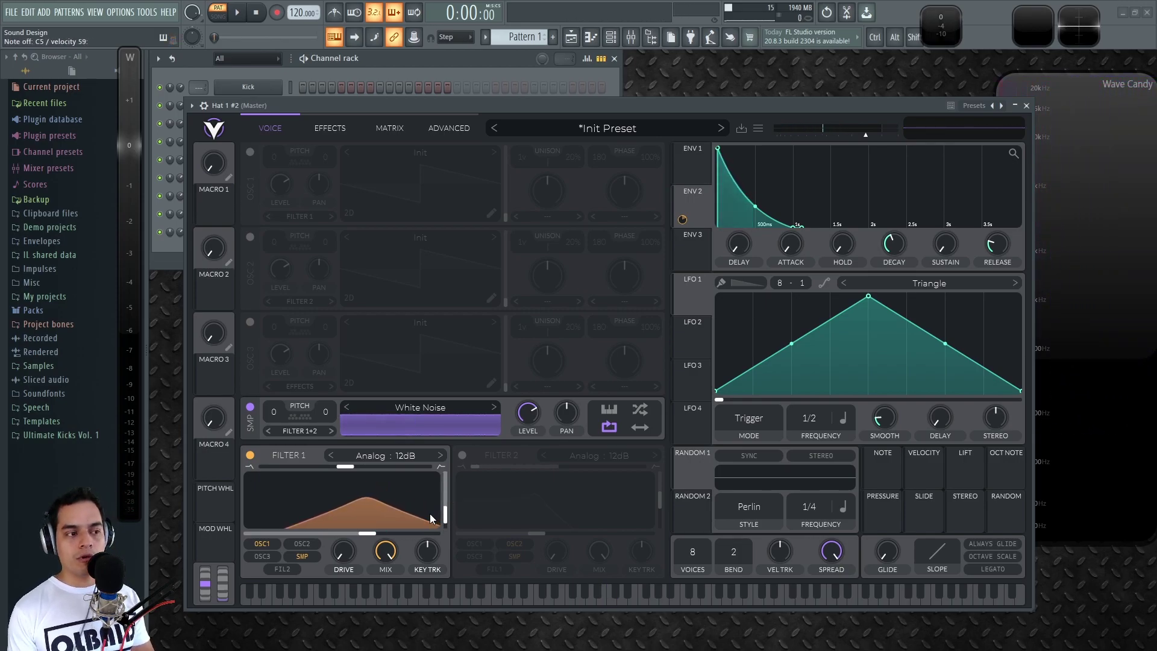